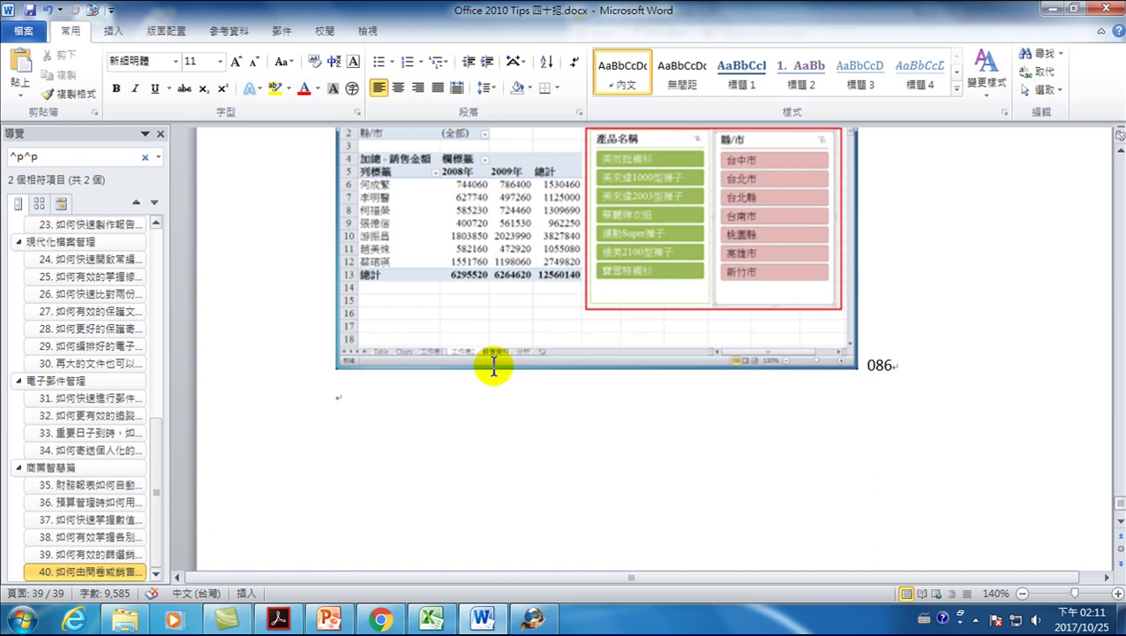
Step: Jump to heading 1. 如何快速擬好簡報架構 from the Navigation pane
scroll(385, 389, up, 1)
scroll(406, 384, up, 1)
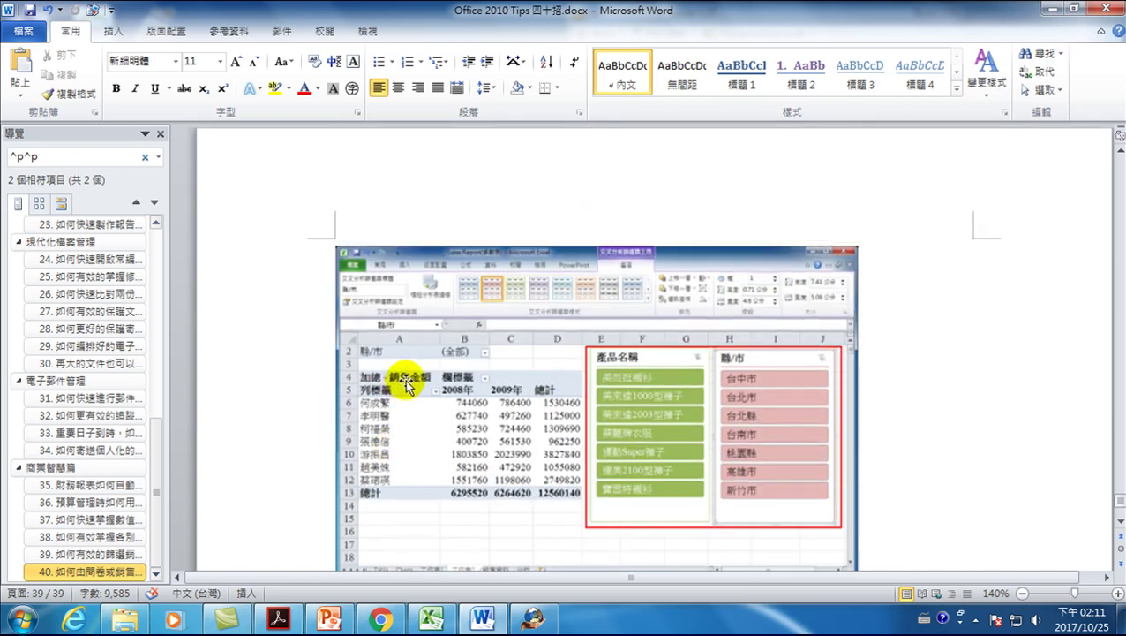
scroll(406, 384, up, 1)
drag(153, 431, 169, 205)
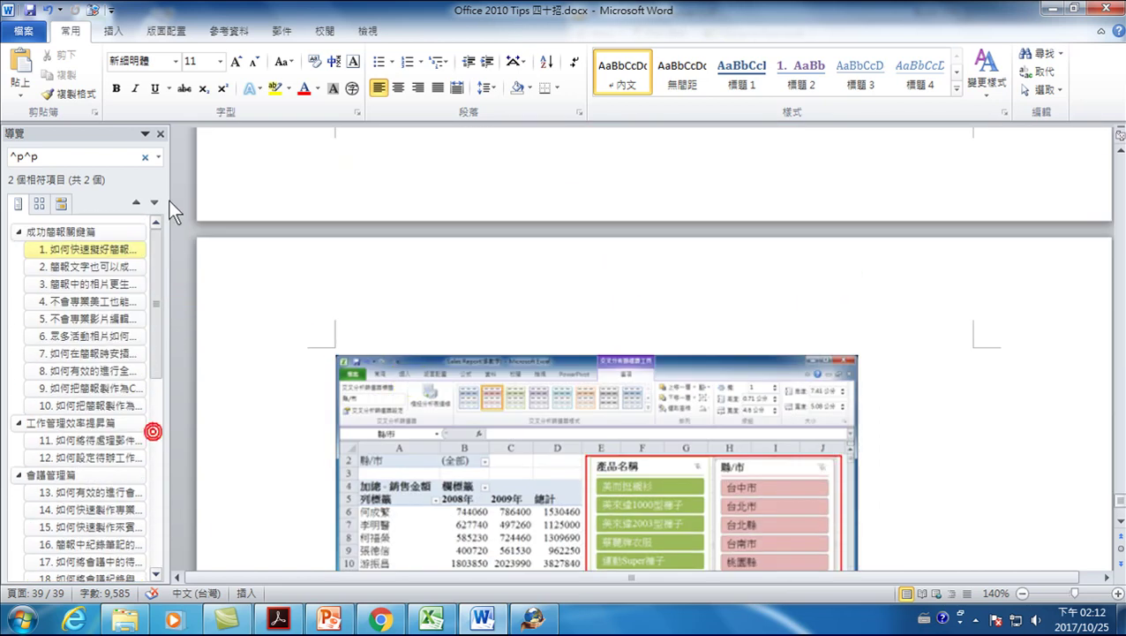
click(71, 250)
Step: Scroll down to heading 2 and place the cursor at the end of the 002 line
scroll(460, 252, up, 3)
scroll(439, 261, down, 2)
scroll(420, 277, up, 3)
scroll(418, 277, down, 3)
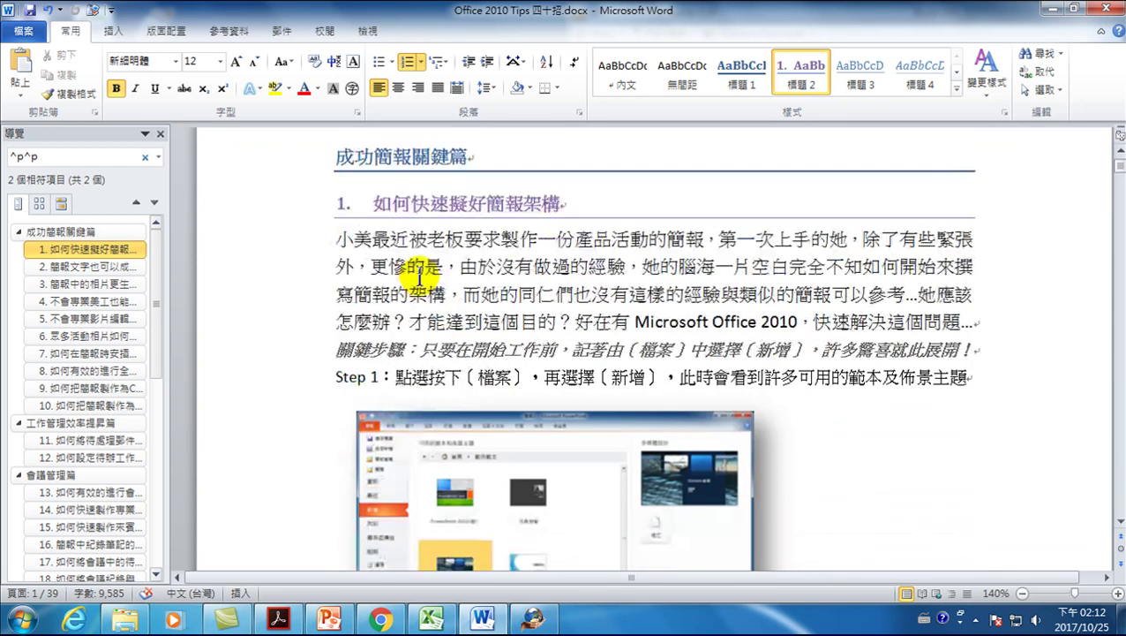
scroll(417, 291, down, 2)
scroll(415, 297, down, 5)
scroll(419, 302, down, 4)
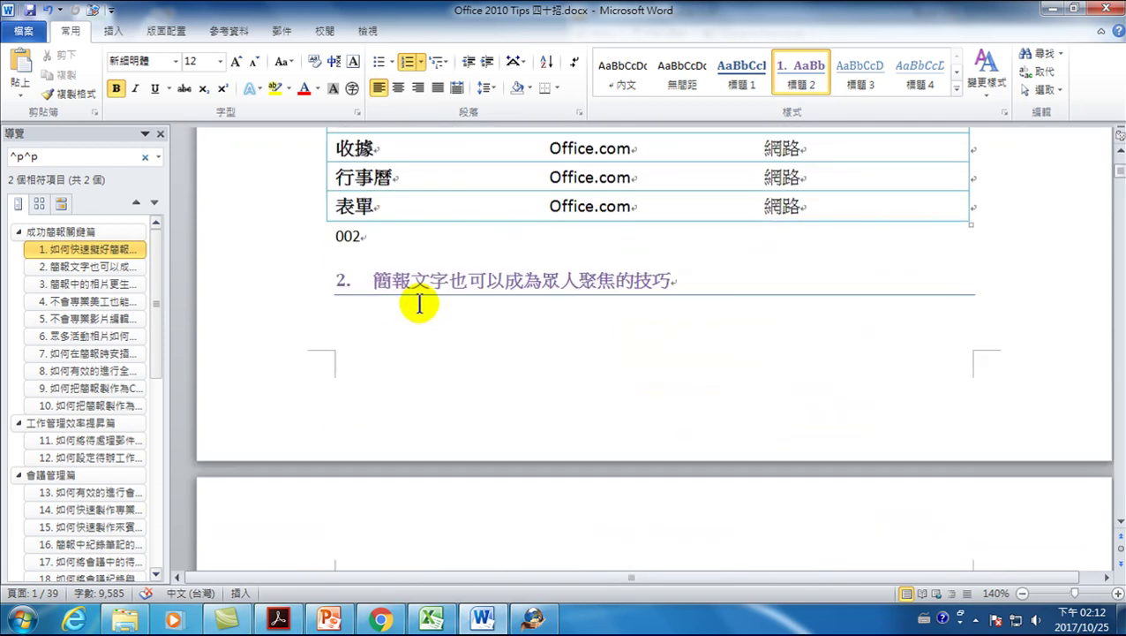
scroll(369, 273, down, 1)
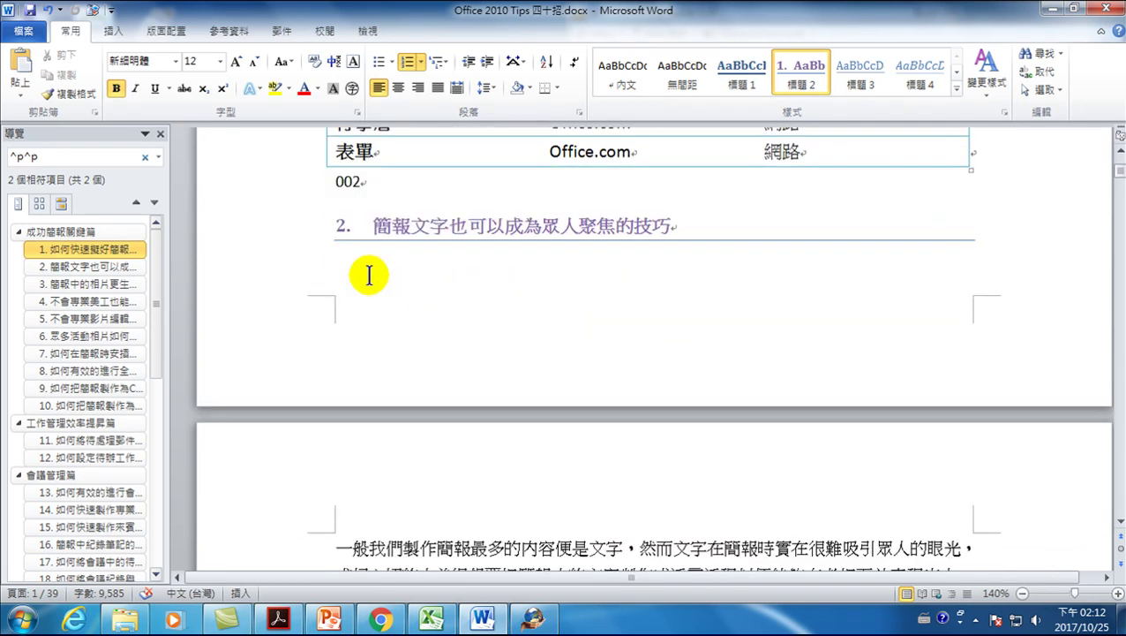
click(367, 182)
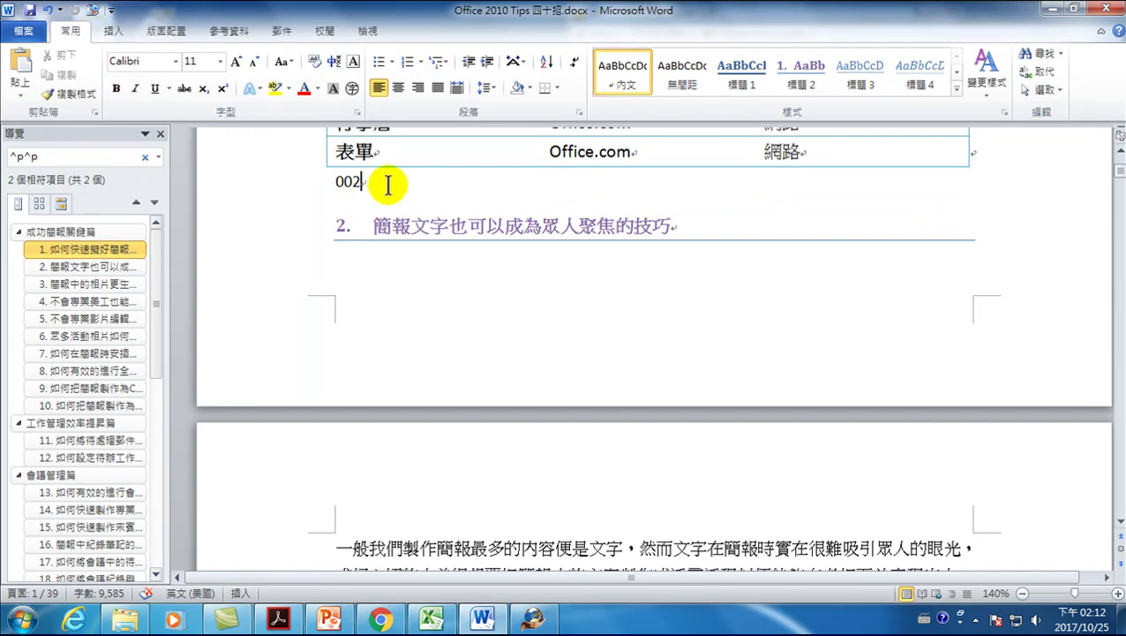
Step: Add a line below 002 reading 新北市政府警察局製作。, briefly selecting the agency name
key(Return)
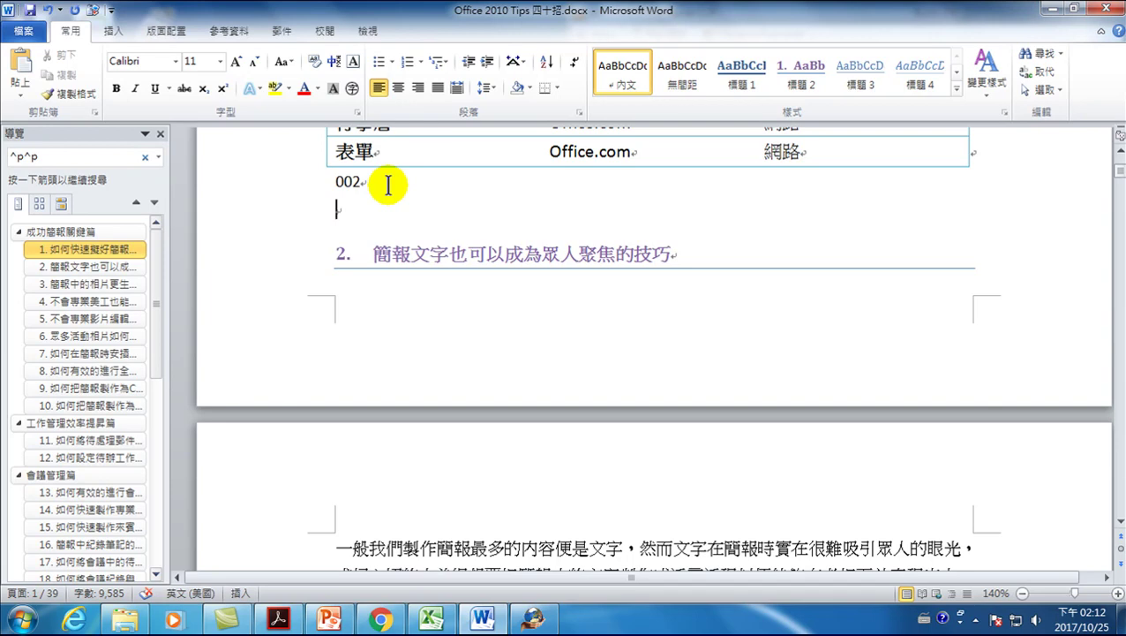
text(新)
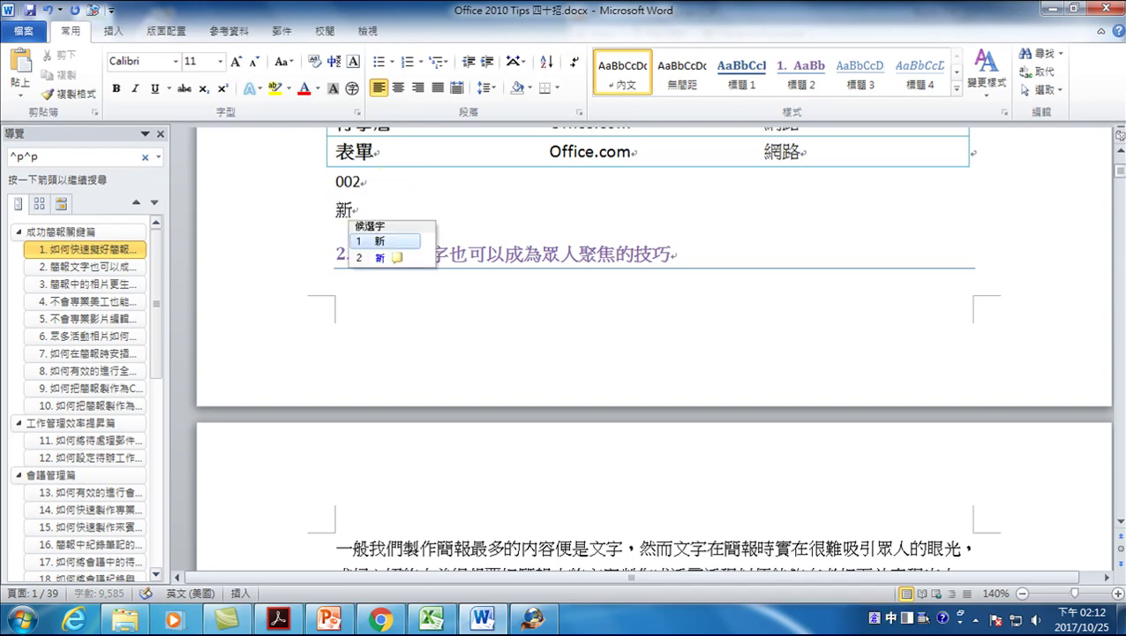
text(北市政府警察局)
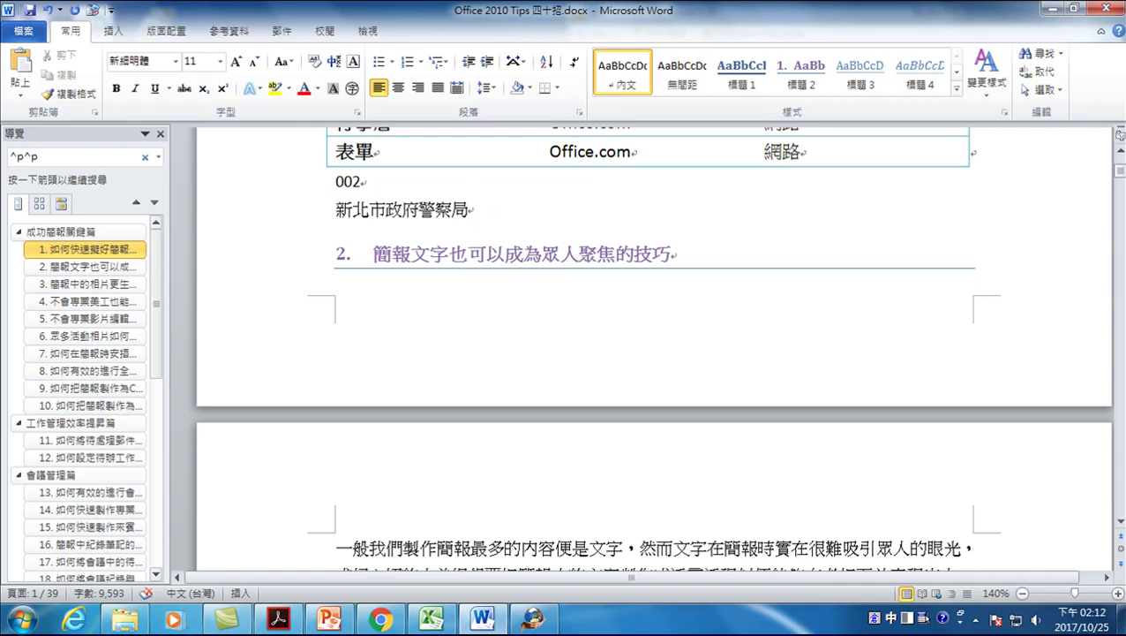
text(hn)
text(製作。)
drag(333, 209, 459, 215)
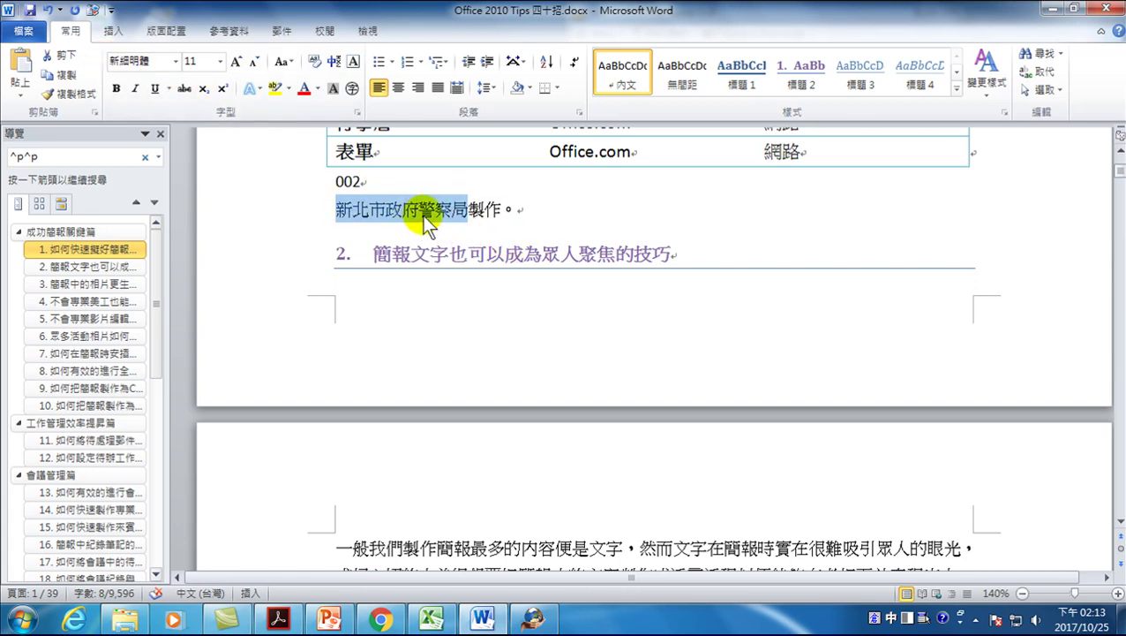
click(528, 208)
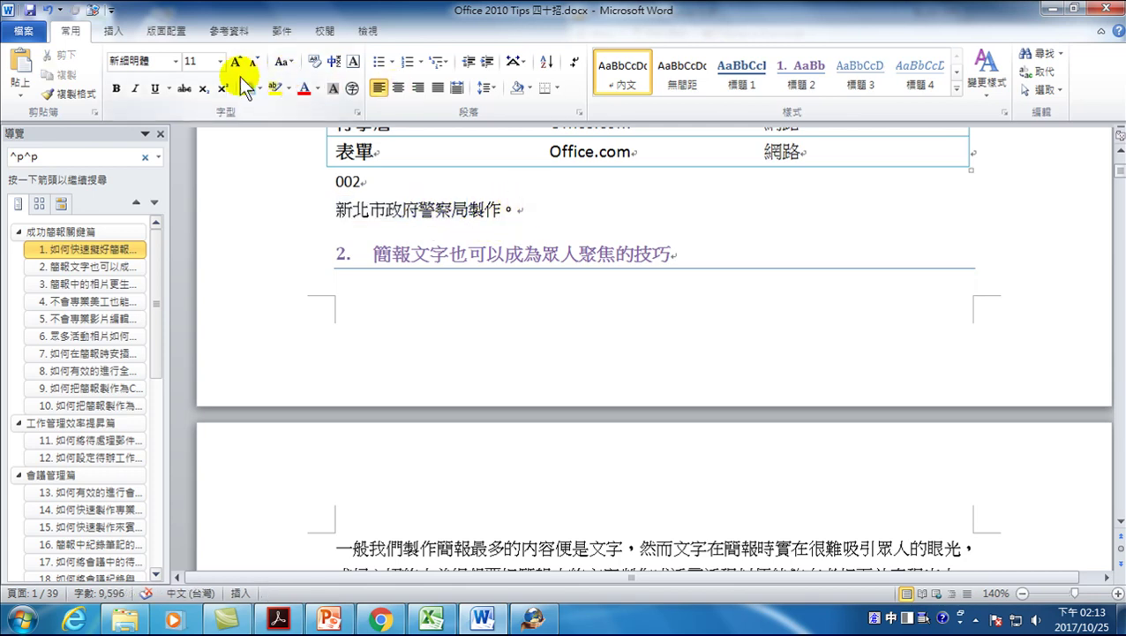
Step: Open Word Options from the File menu and switch to the Proofing category
click(26, 31)
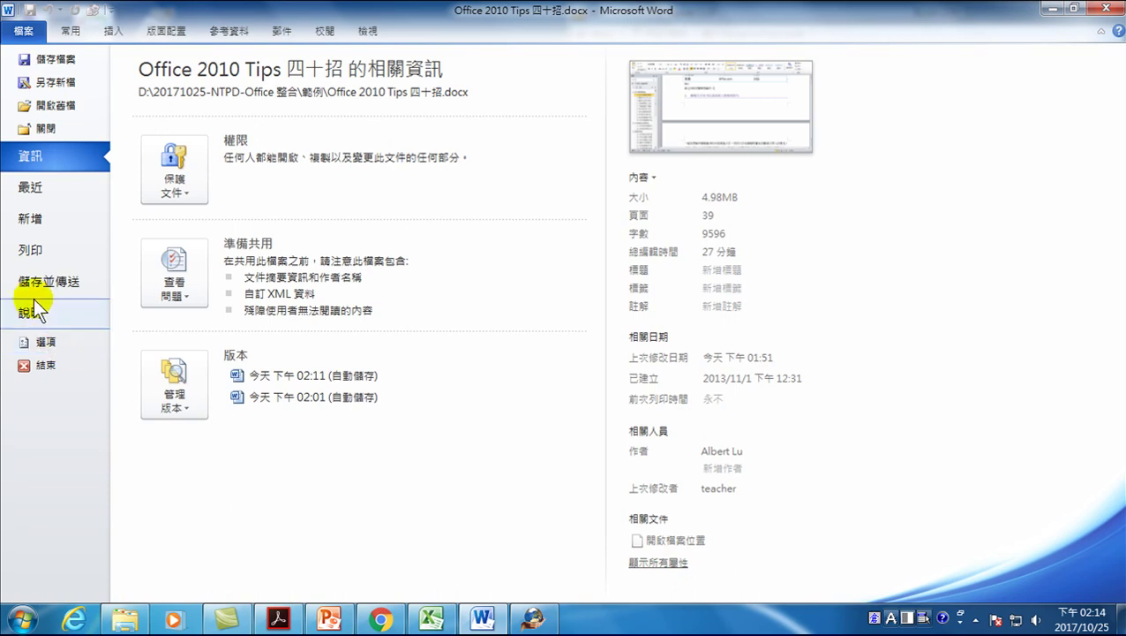
click(42, 342)
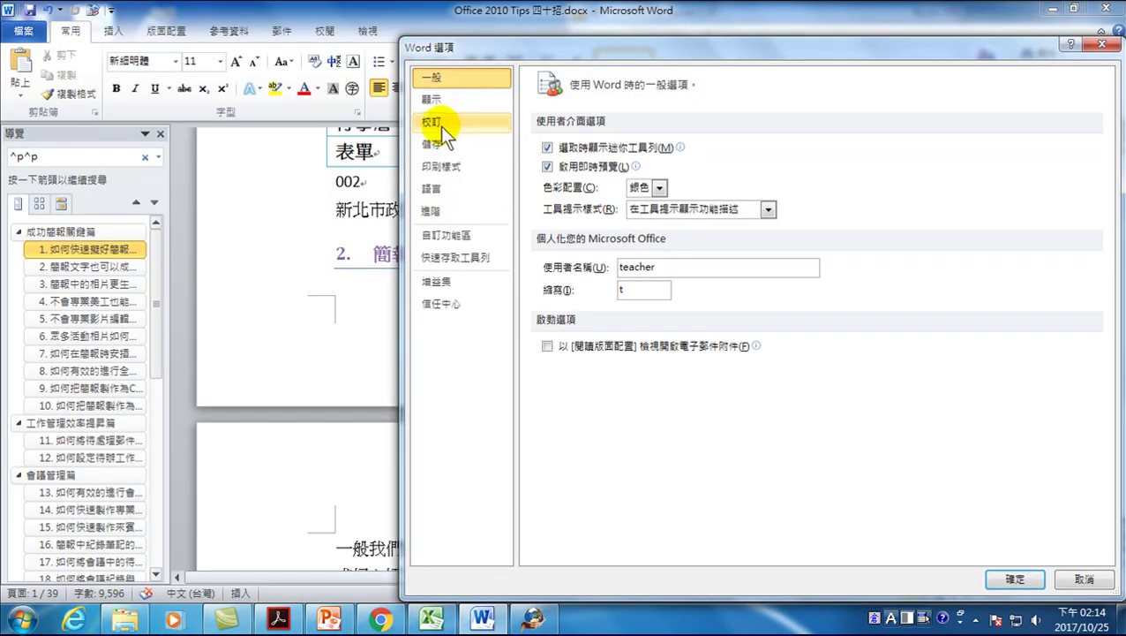
click(435, 124)
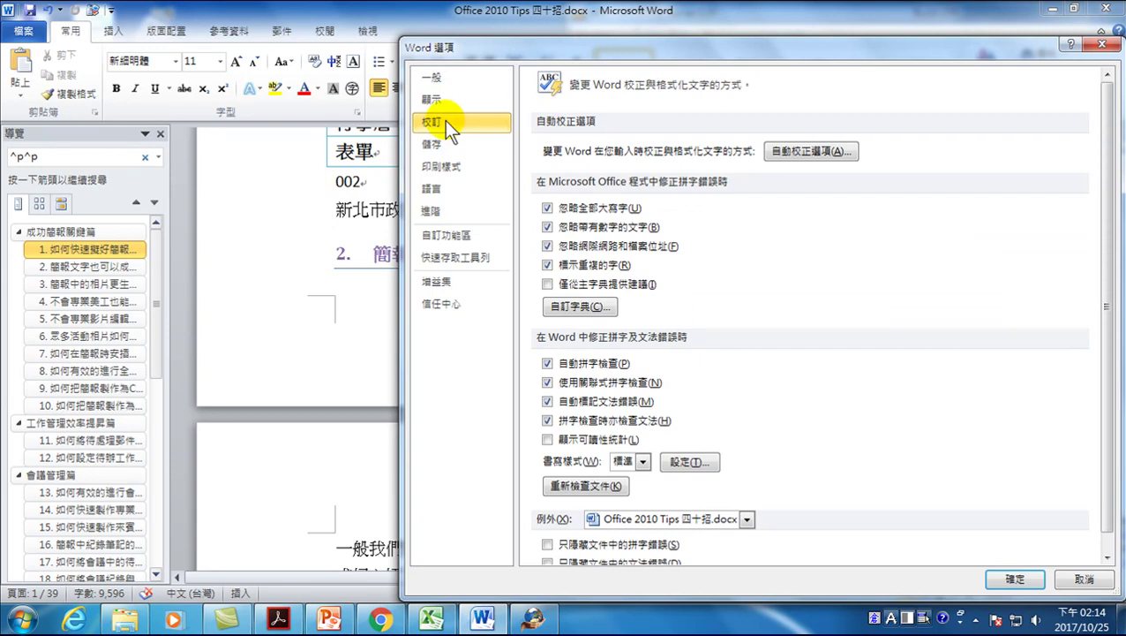
Step: In AutoCorrect Options, add Replace 'ntpd' With '新北市政府警察局' and click OK
click(805, 157)
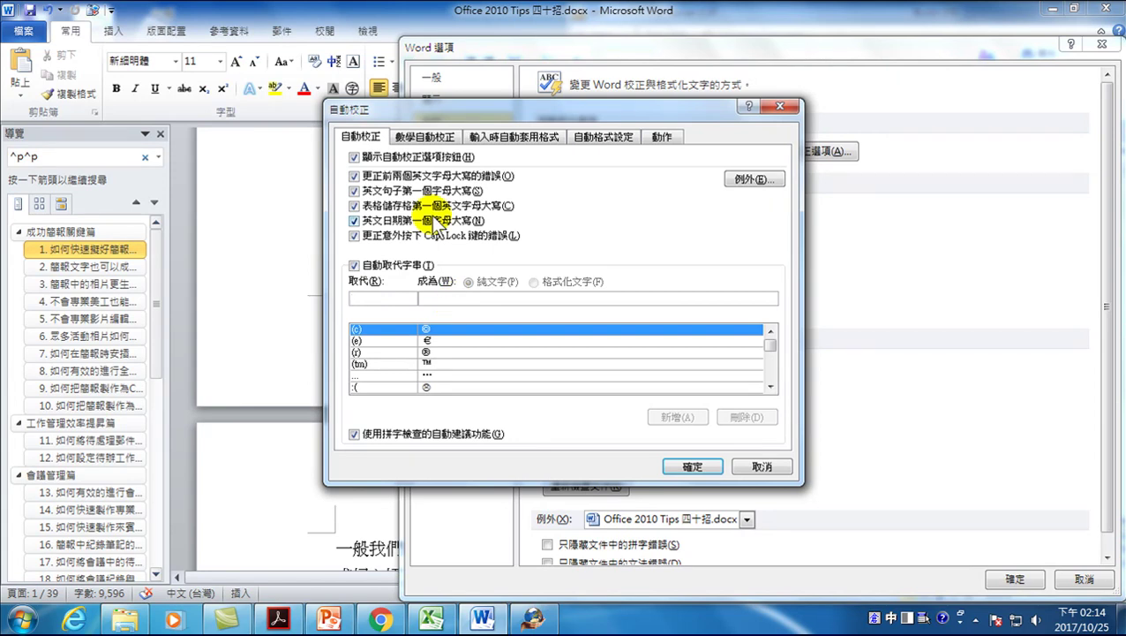
text(ㄢ)
key(shift)
text(tpd)
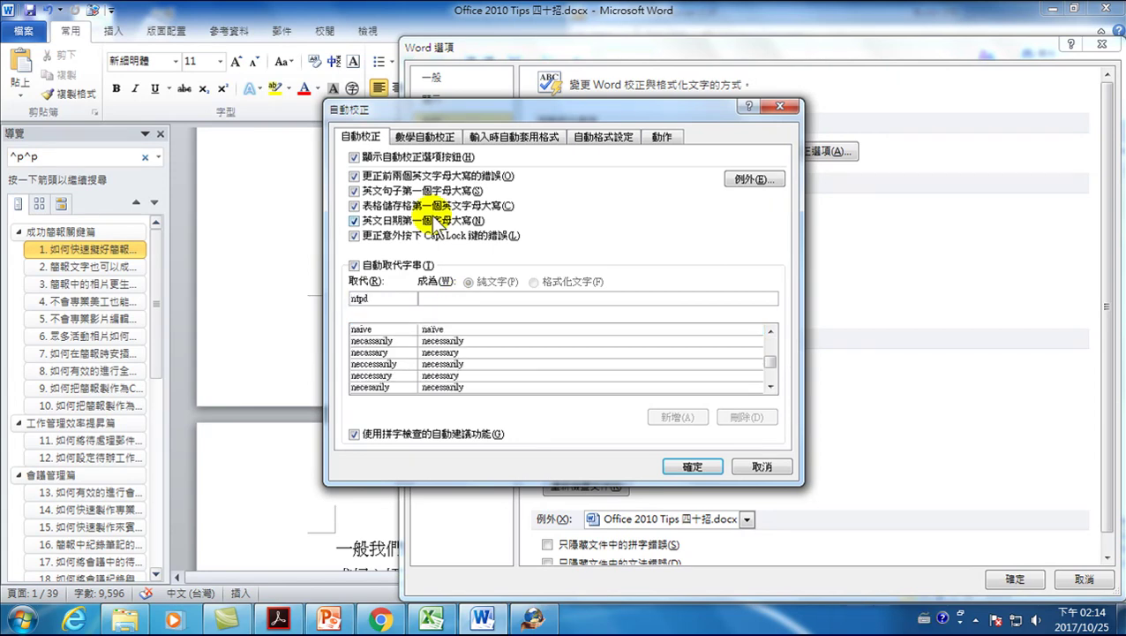
key(Tab)
text(新北市政府警察局)
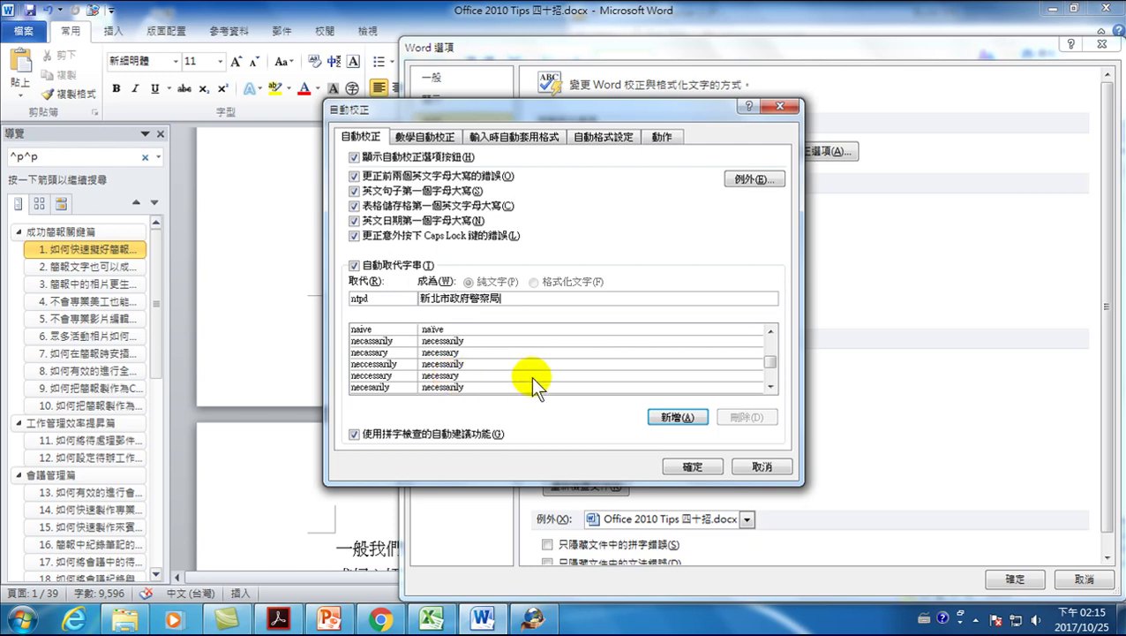
click(662, 414)
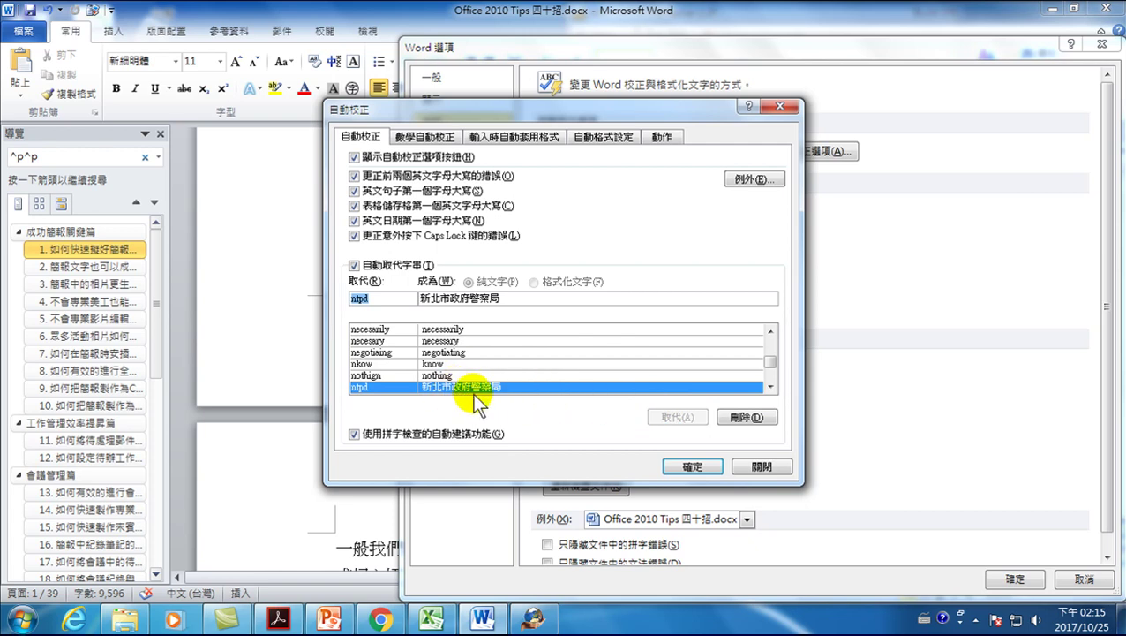
click(691, 467)
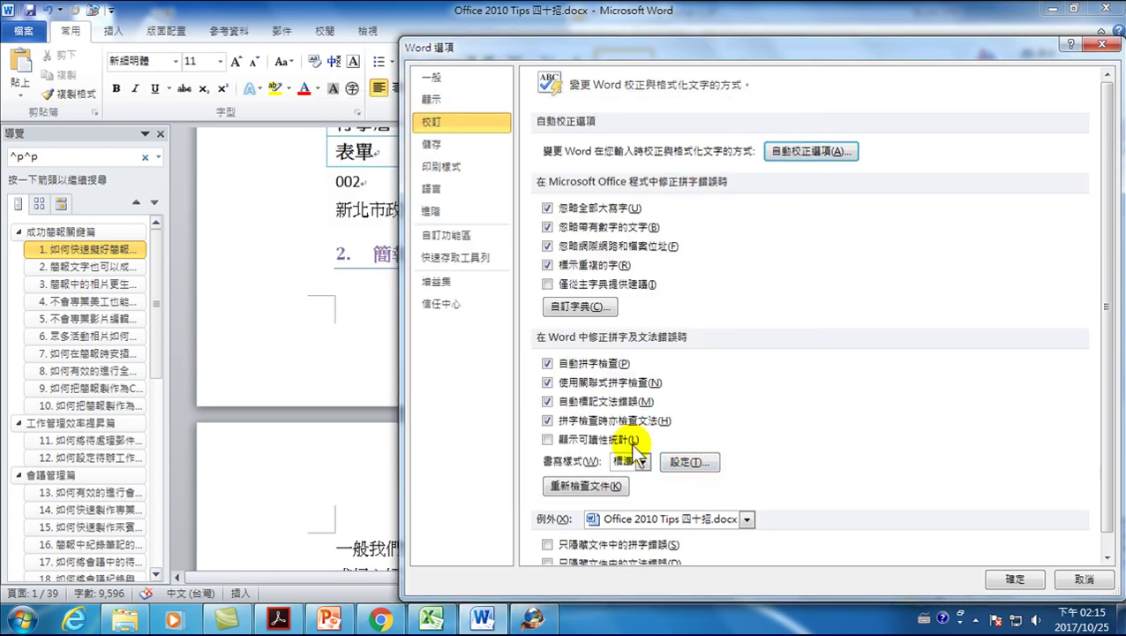
Step: Close Word Options and test ntpd on a new line, expanding it to 新北市政府警察局 followed by 。
click(1010, 579)
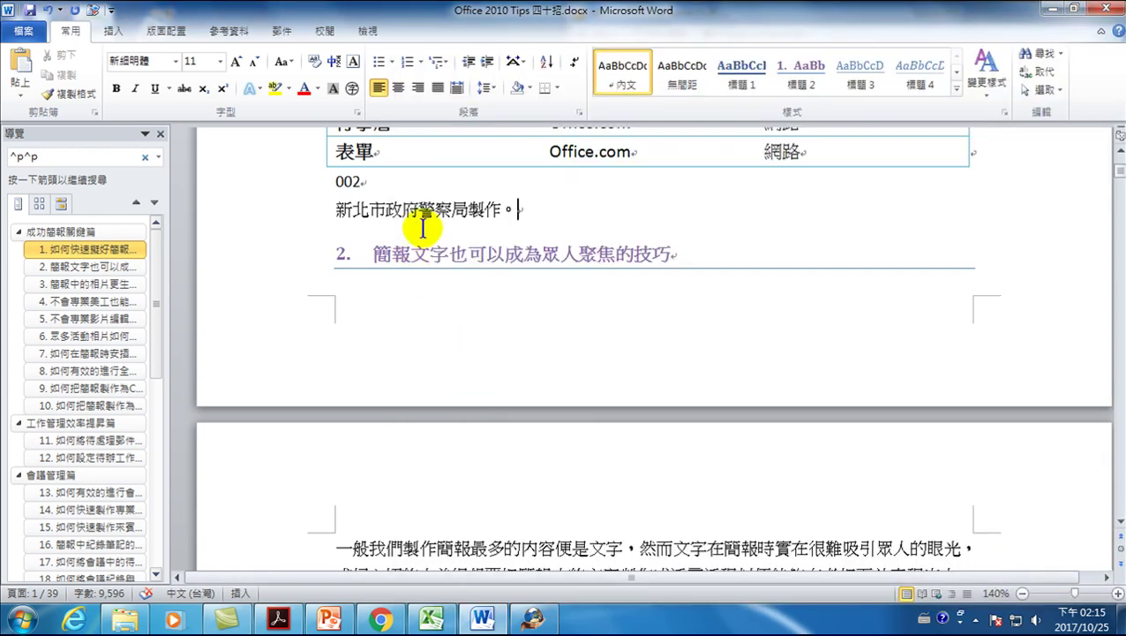
key(Return)
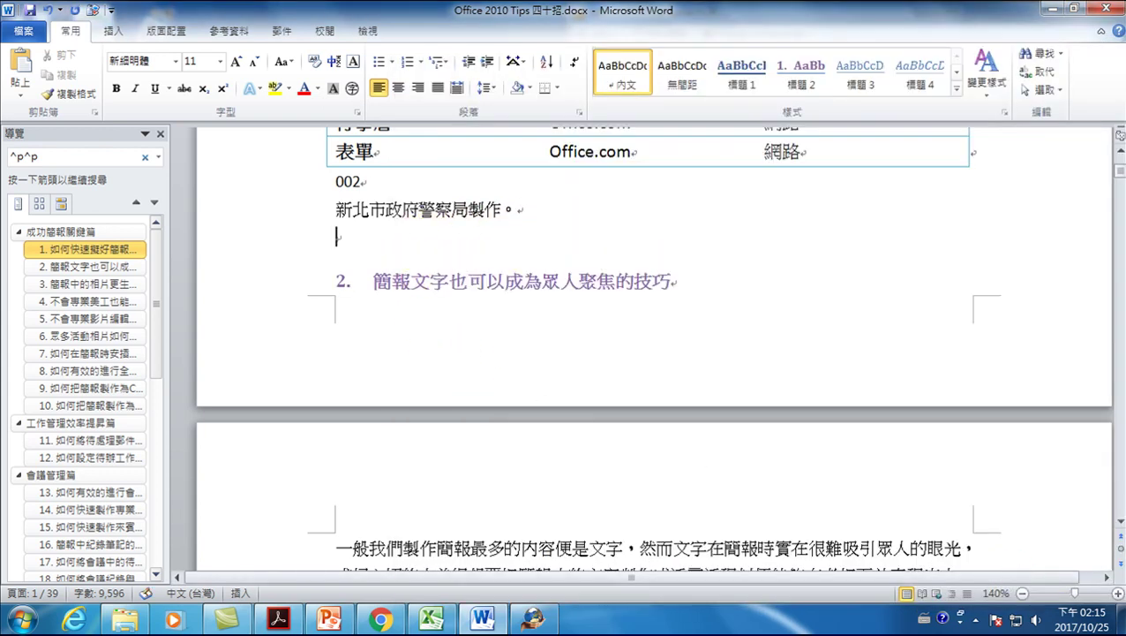
key(alt+shift)
text(ntpd)
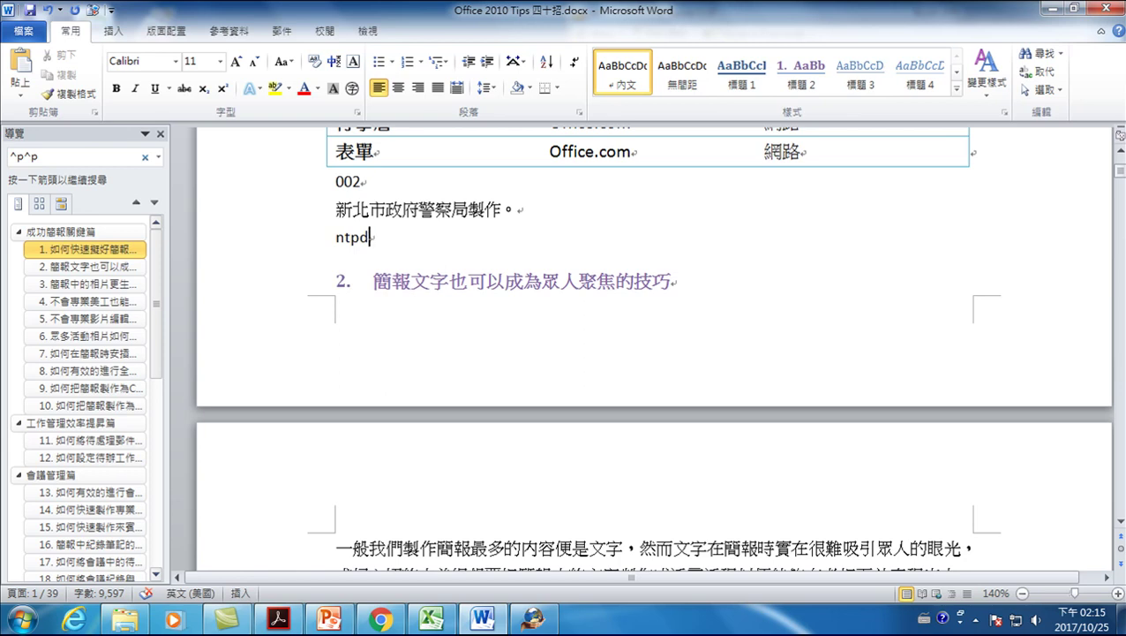
key(alt+shift)
key(shift+Home)
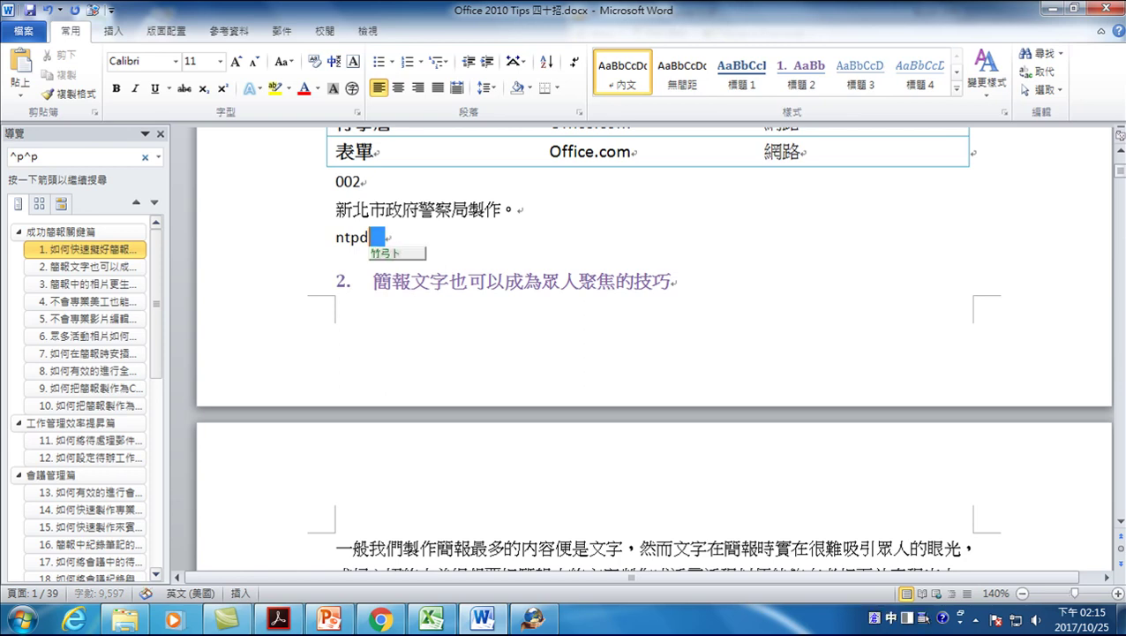
key(space)
key(Down)
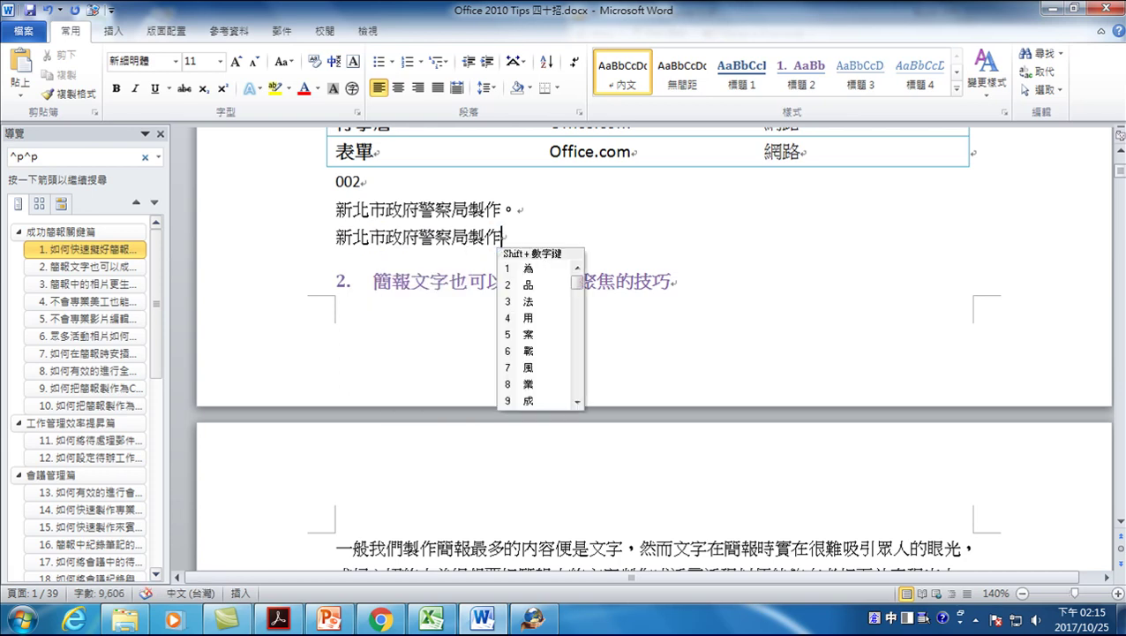
text(。)
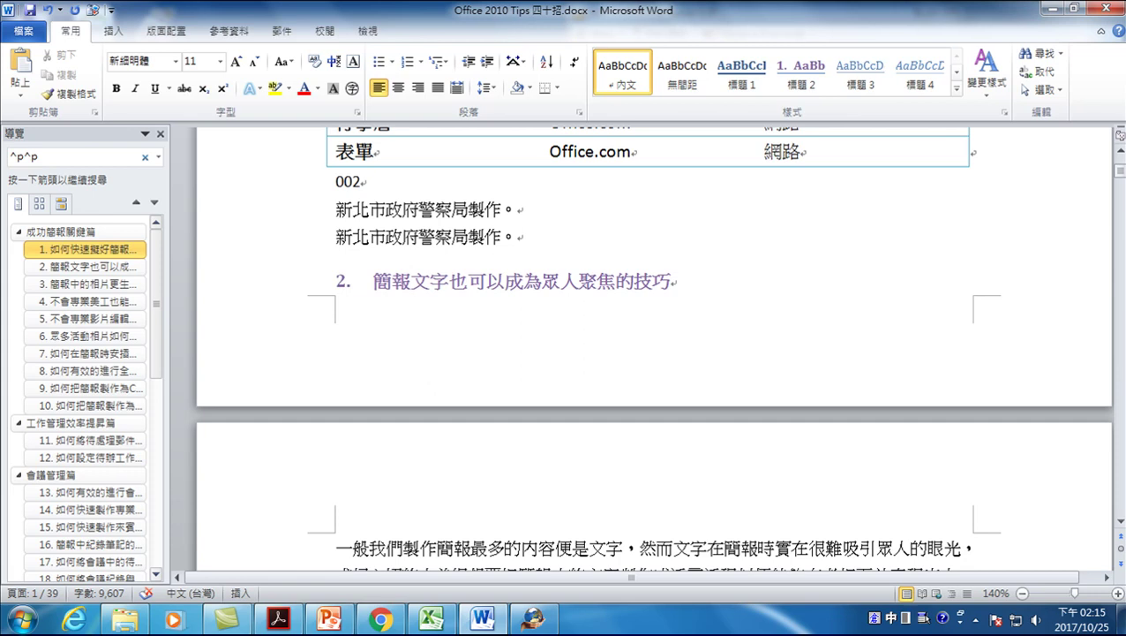
Step: Turn on Show/Hide ¶, remove stray characters, and type ntpd plus 作。 to complete the line
key(ctrl+shift)
text(ntpd)
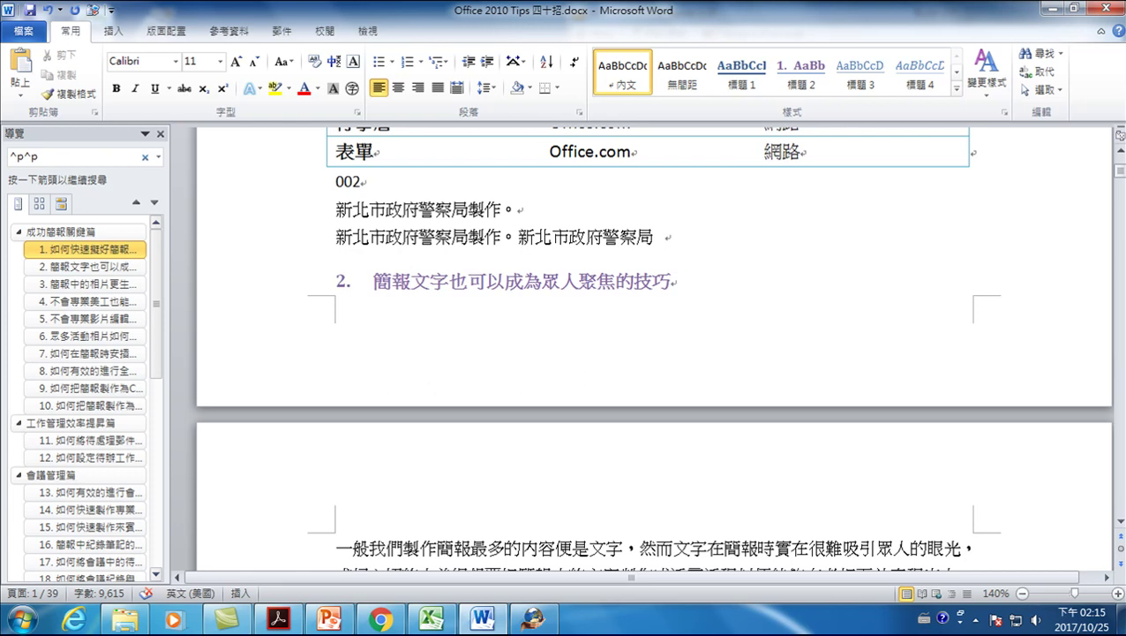
click(571, 62)
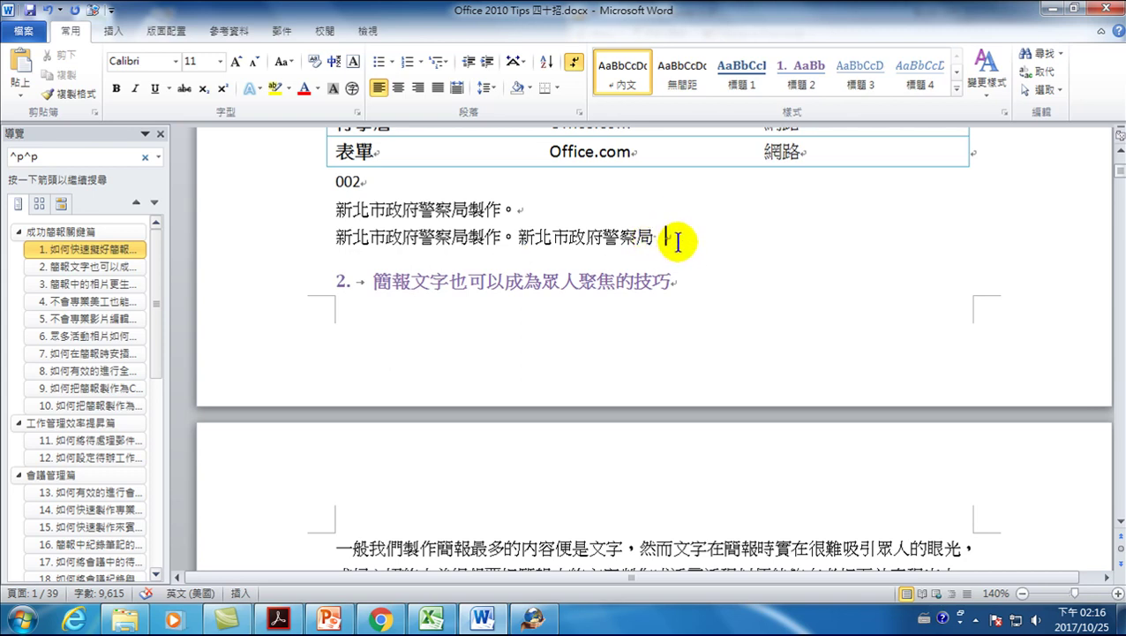
key(BackSpace)
key(BackSpace)
key(BackSpace)
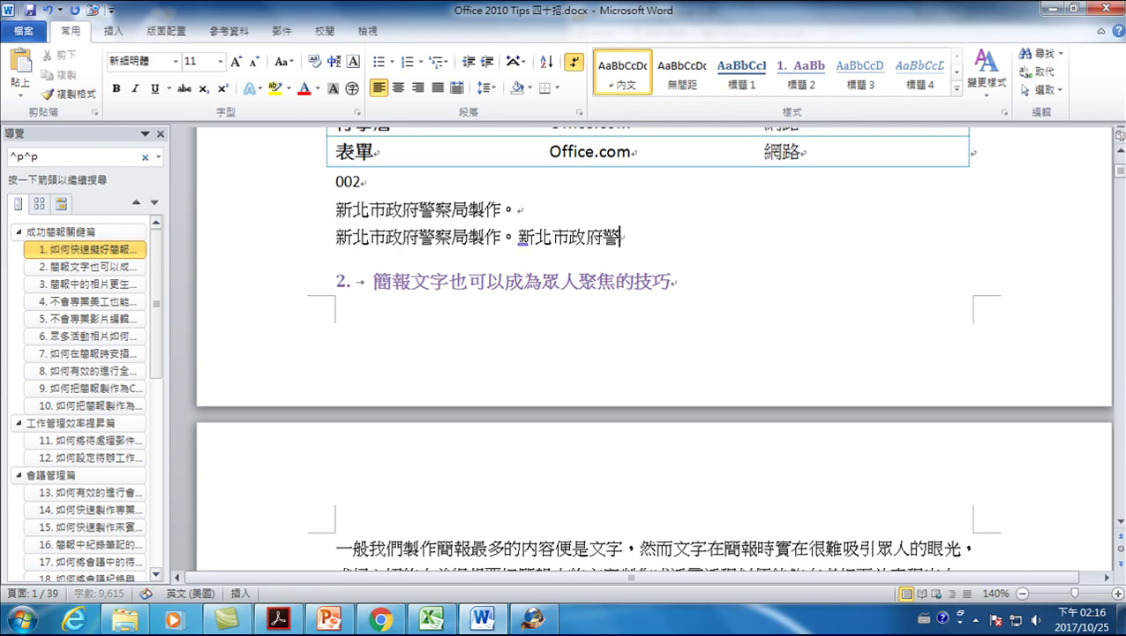
key(BackSpace)
key(BackSpace)
key(BackSpace)
key(BackSpace)
key(BackSpace)
text(n)
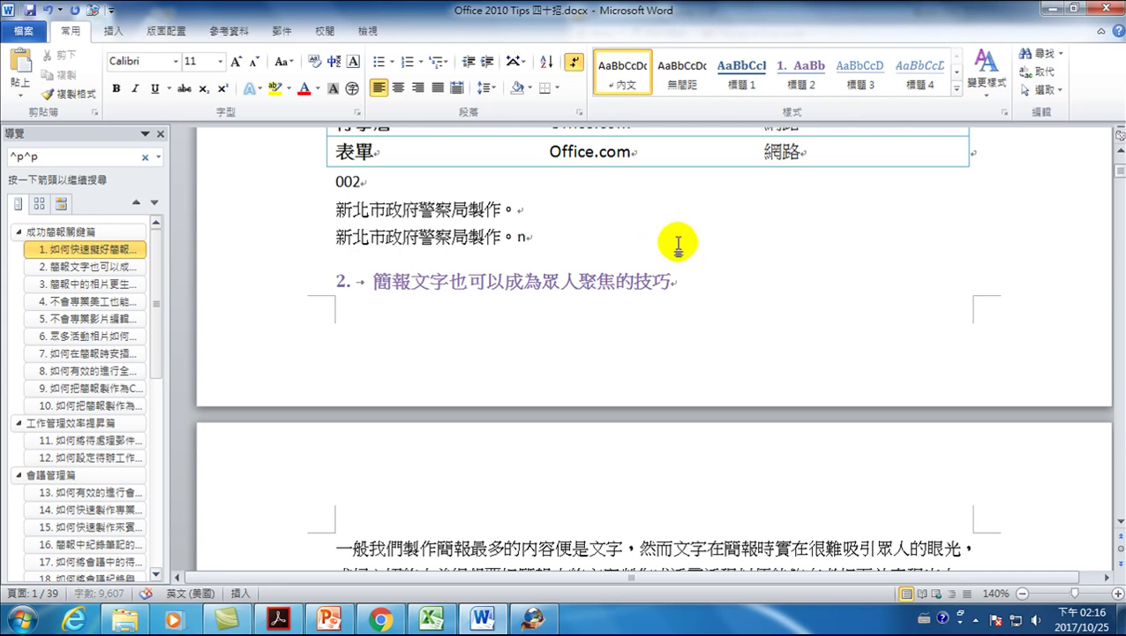
text(tpd)
key(ctrl+space)
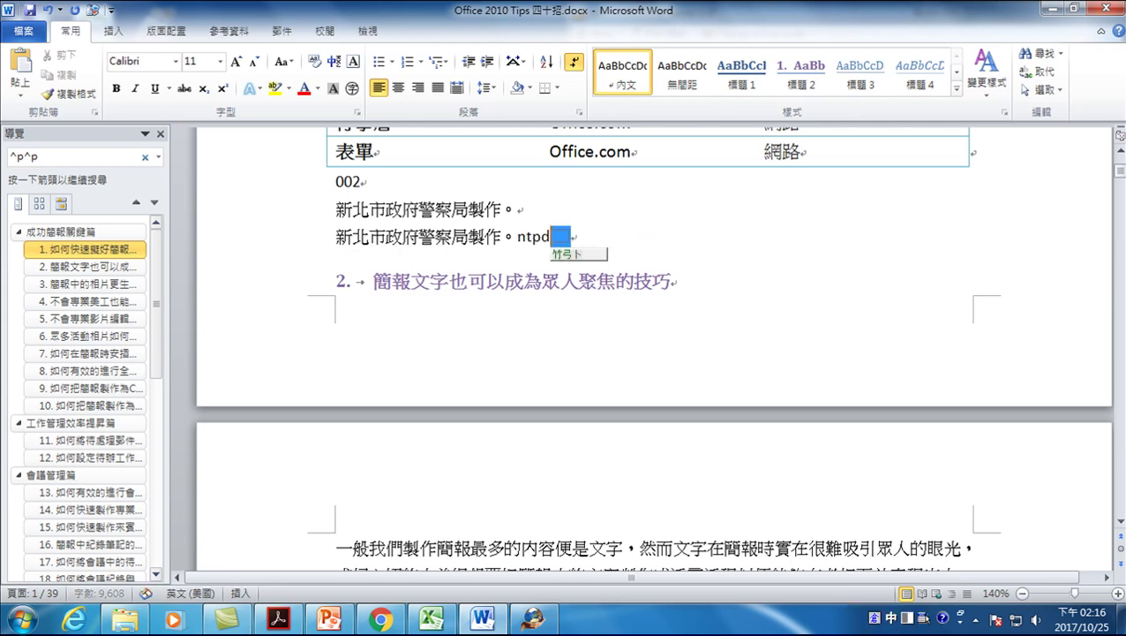
key(space)
text(ohs)
key(space)
text(。)
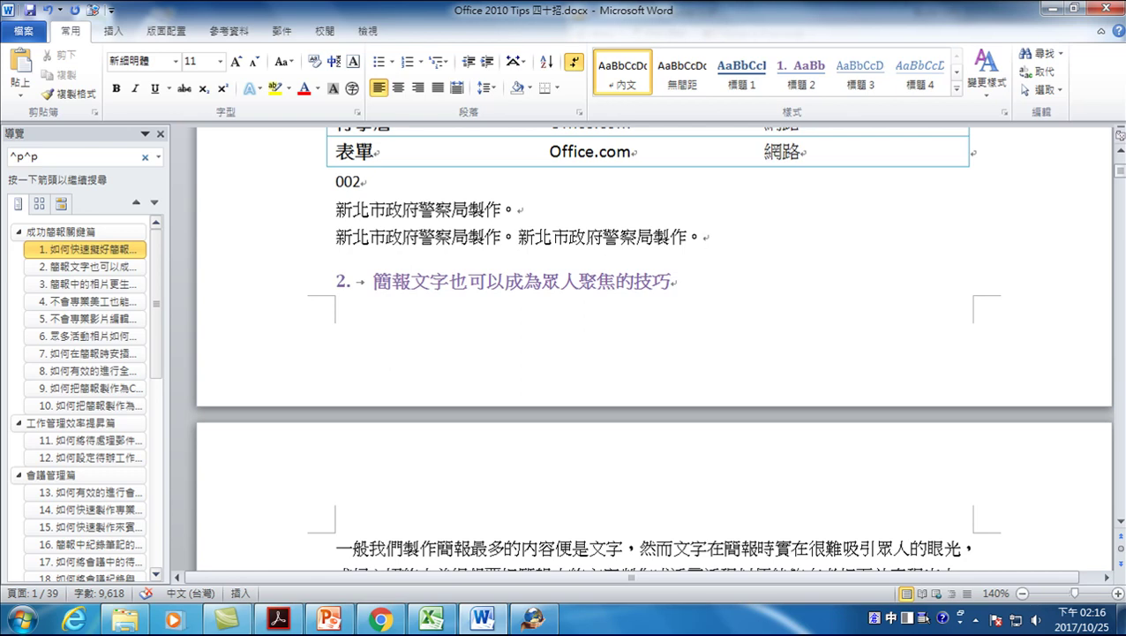
Step: Open the AutoCorrect Options dialog via File > Options > Proofing
click(25, 32)
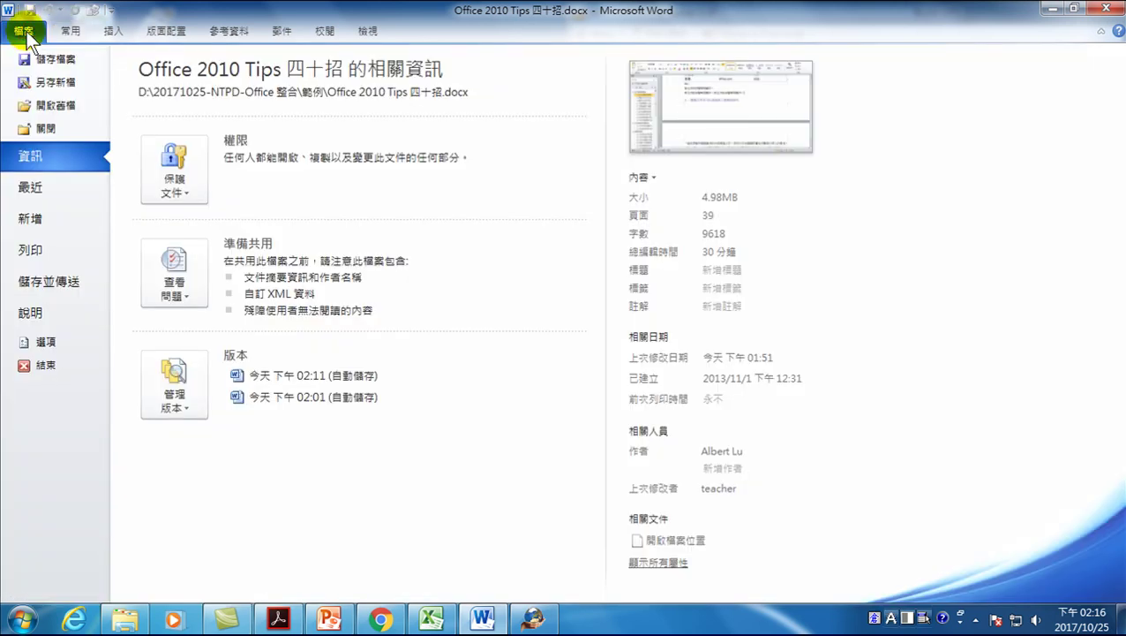
click(46, 342)
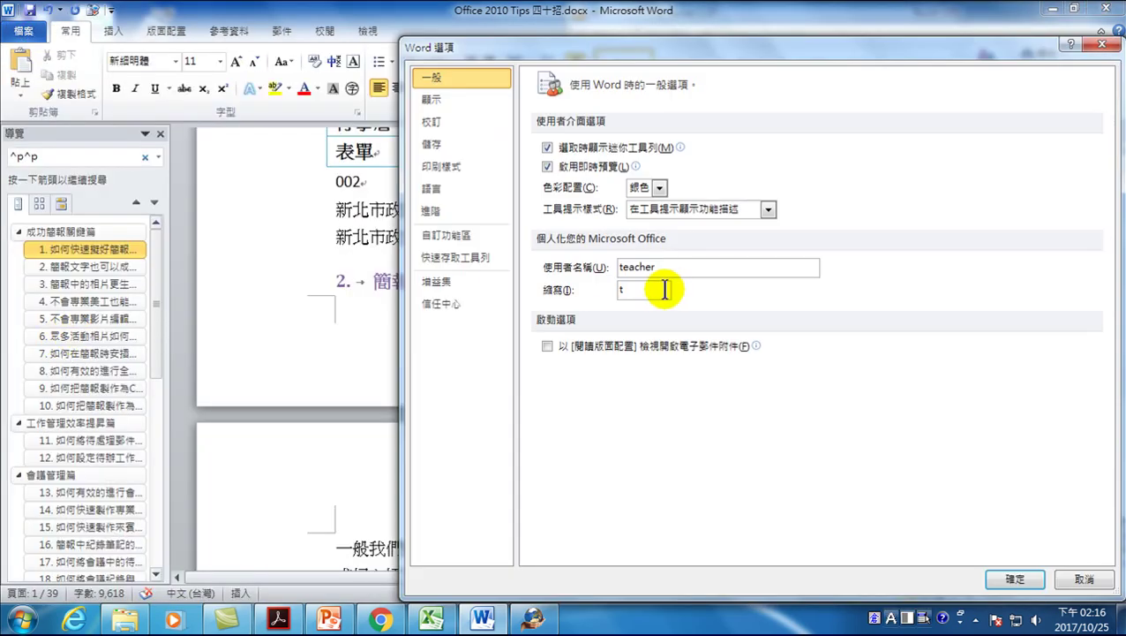
click(431, 121)
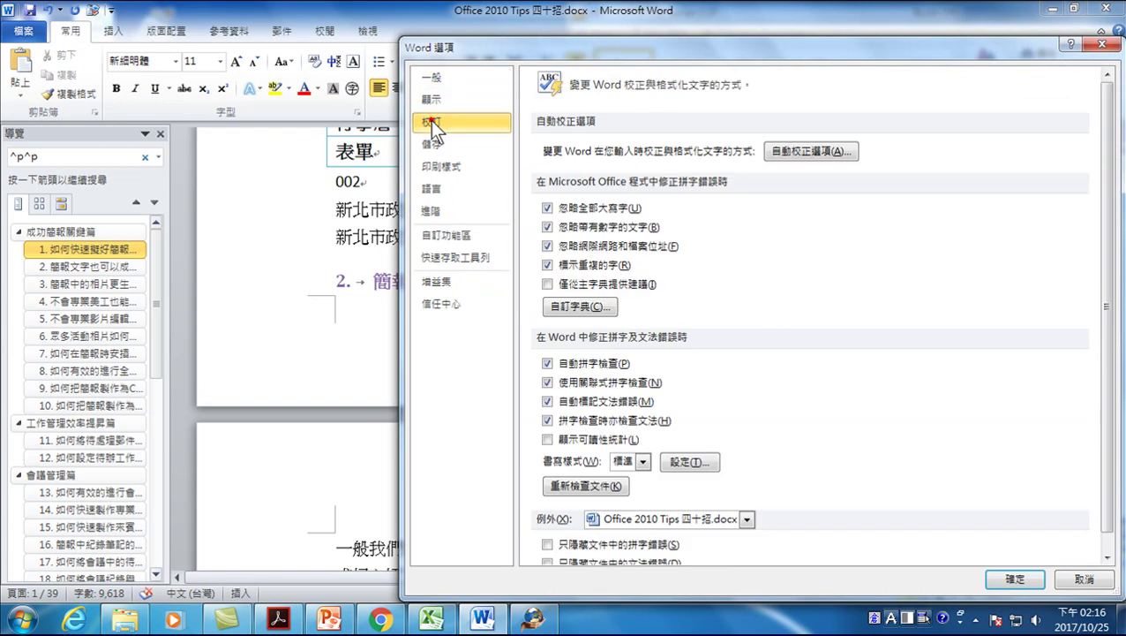
click(806, 150)
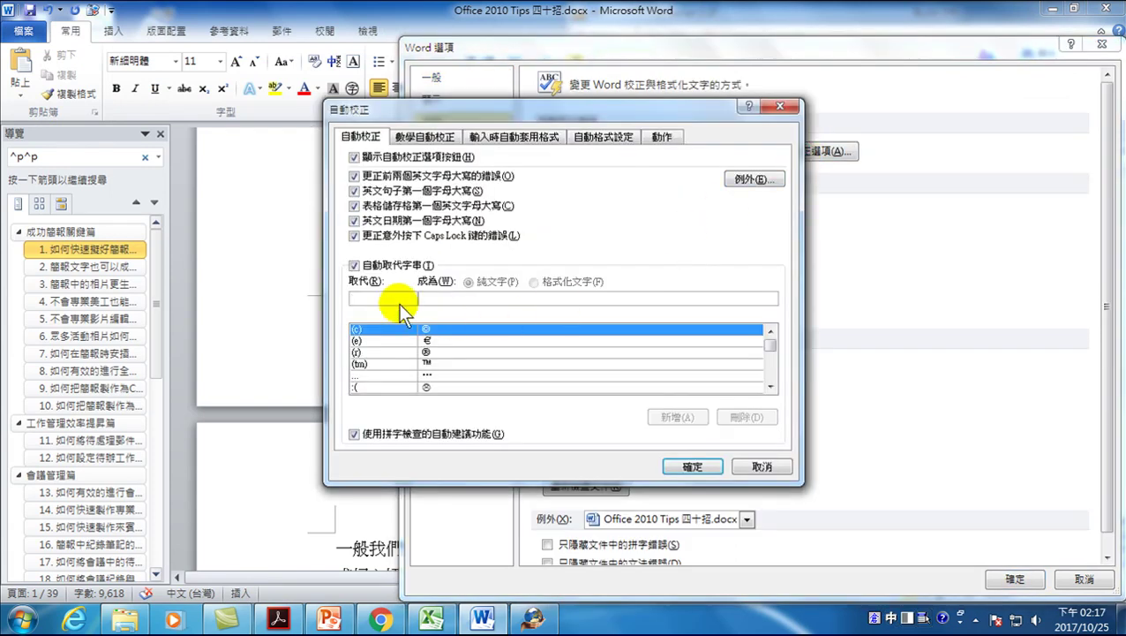
Step: Add the entry ROC → 中華民國 and close both dialogs
text(R)
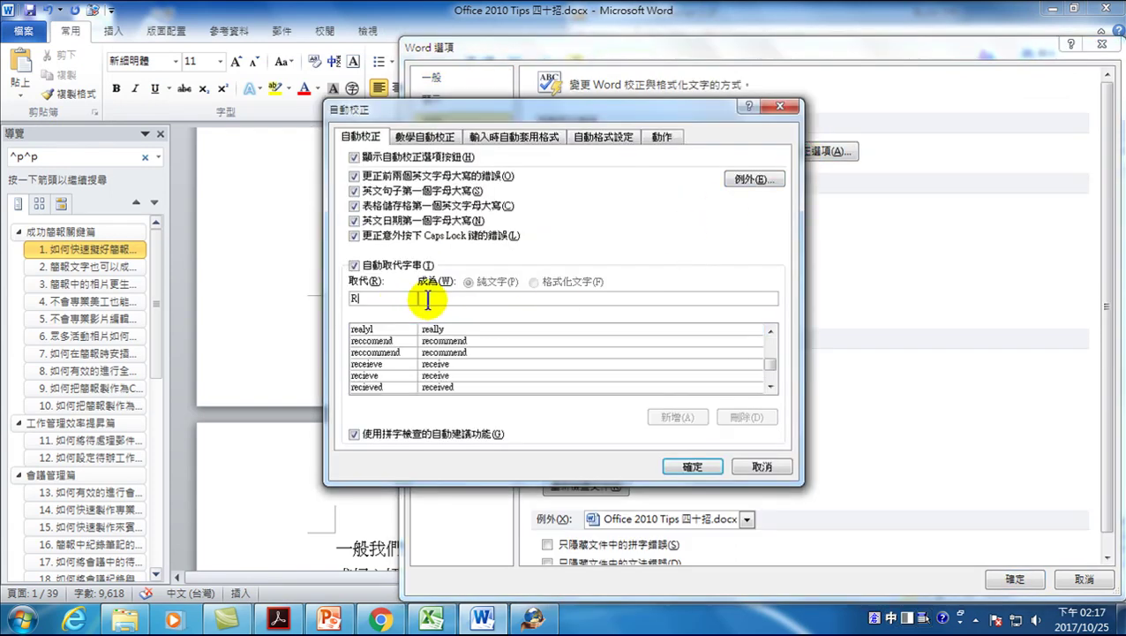
text(OC)
text(中華)
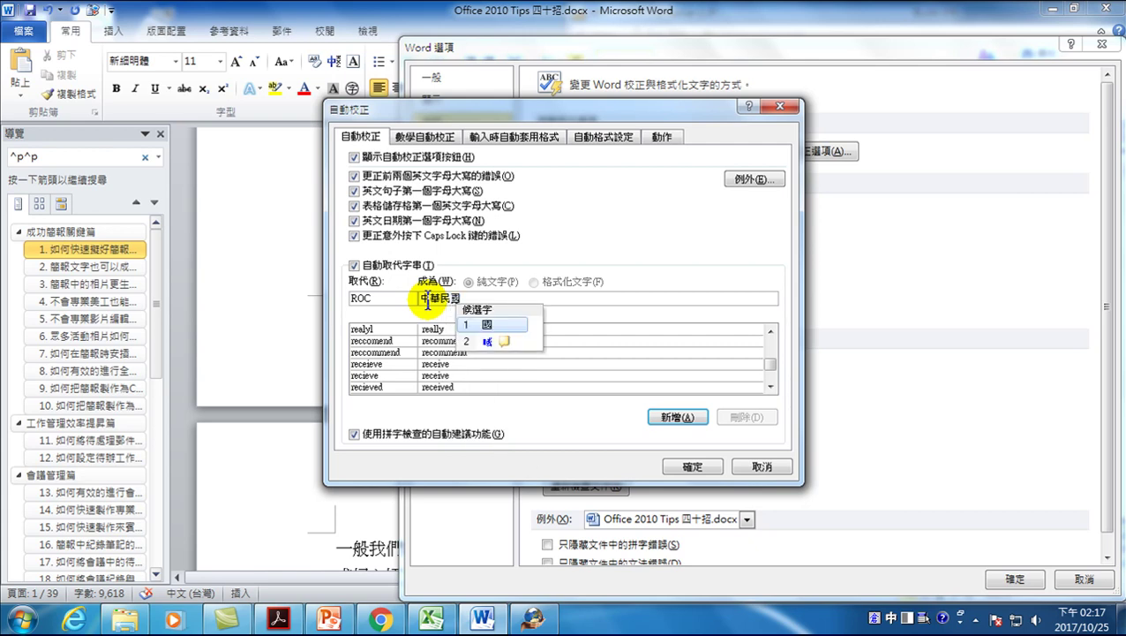
text(民國)
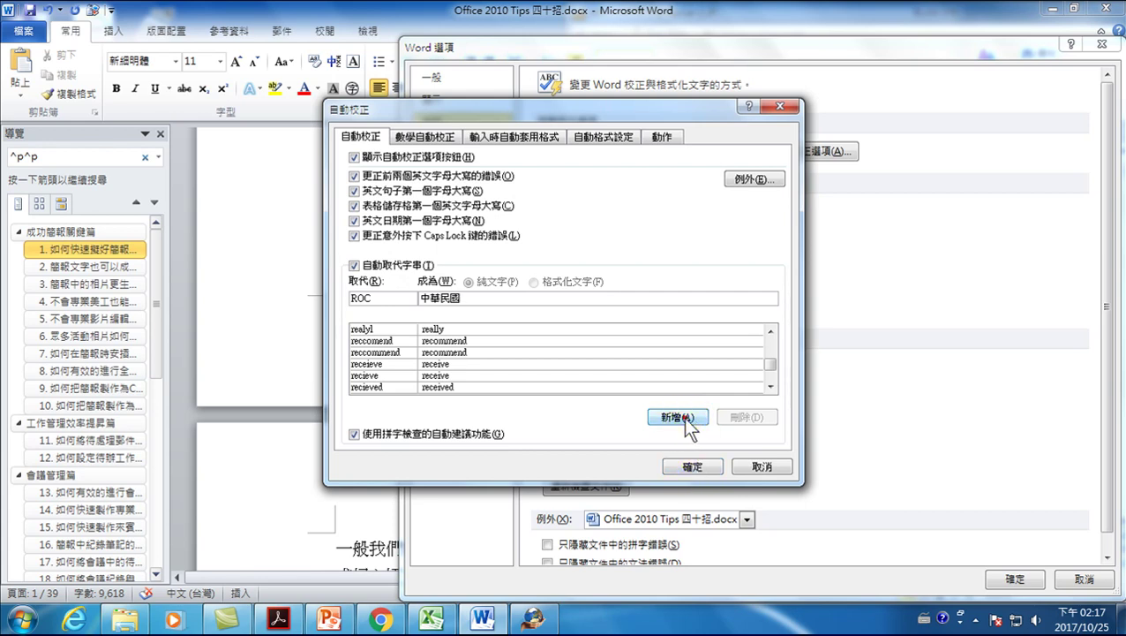
click(685, 417)
click(693, 466)
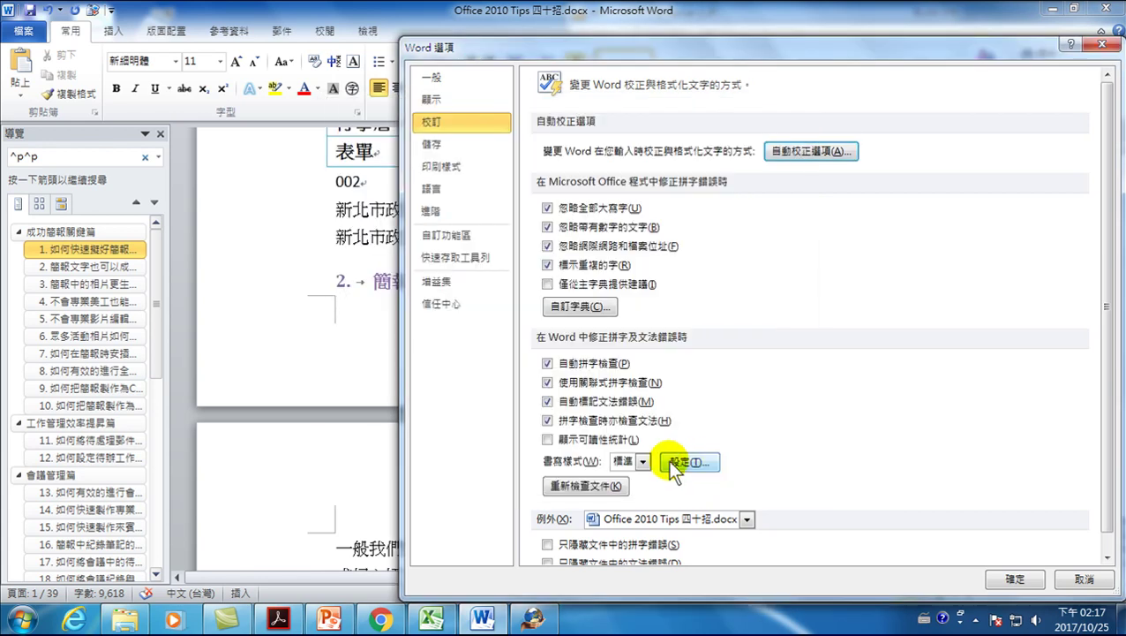
click(1013, 578)
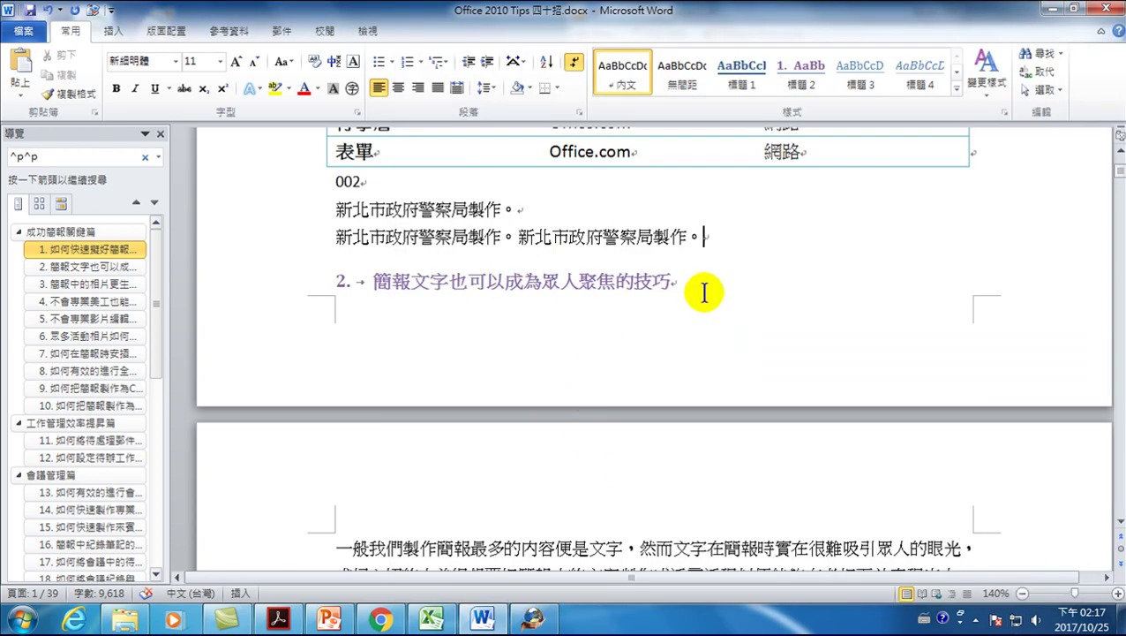
Step: Start a new line after the second agency line and type ROC ntpd 製作。
click(711, 262)
key(Return)
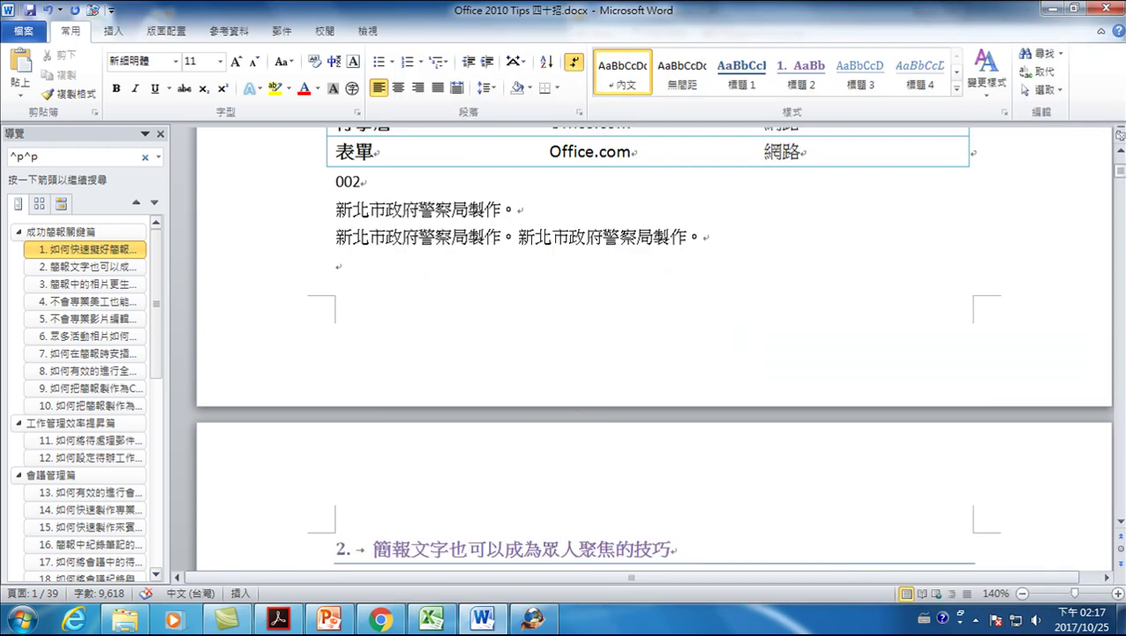
text(ROC)
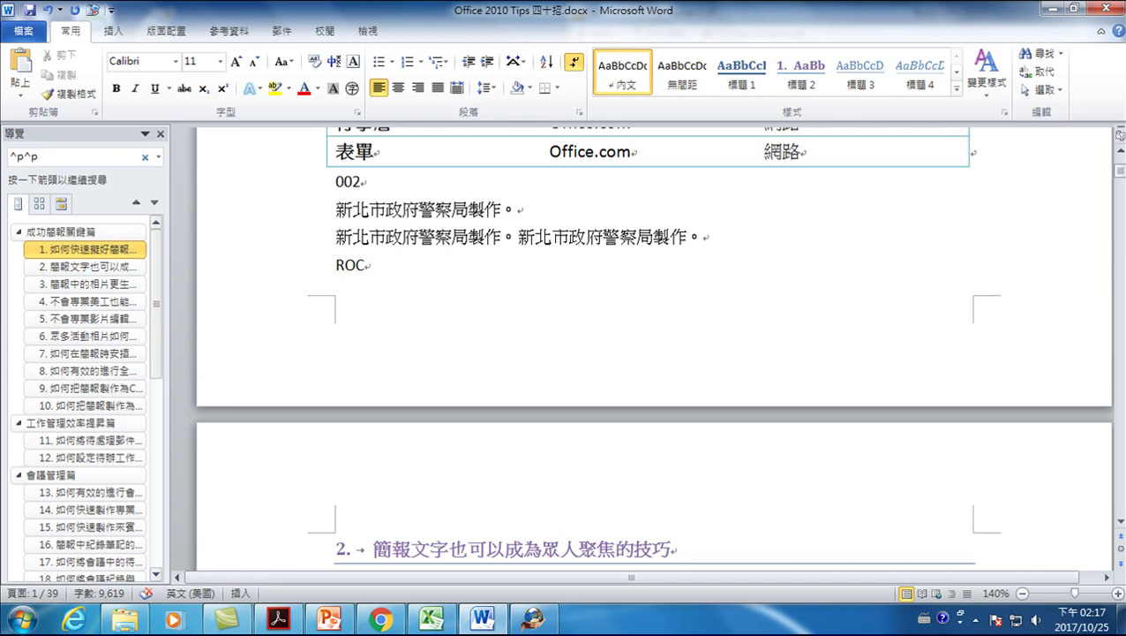
text(ntpd)
key(ctrl+space)
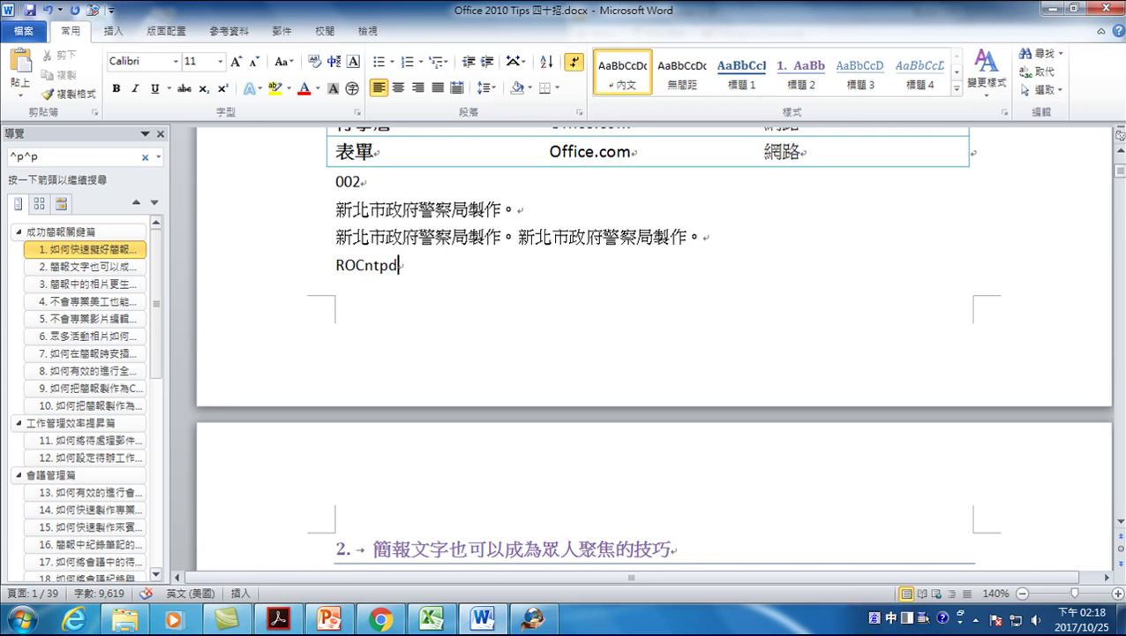
text(hnyhv)
key(space)
text(ohs)
key(space)
key(ctrl+space)
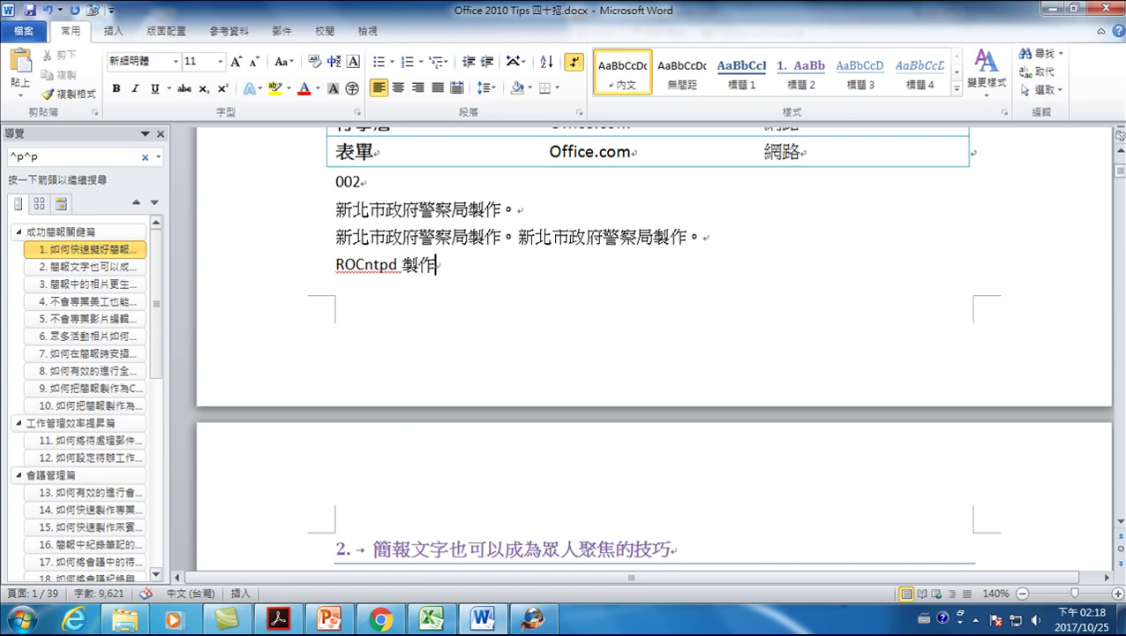
key(ctrl+space)
text(。)
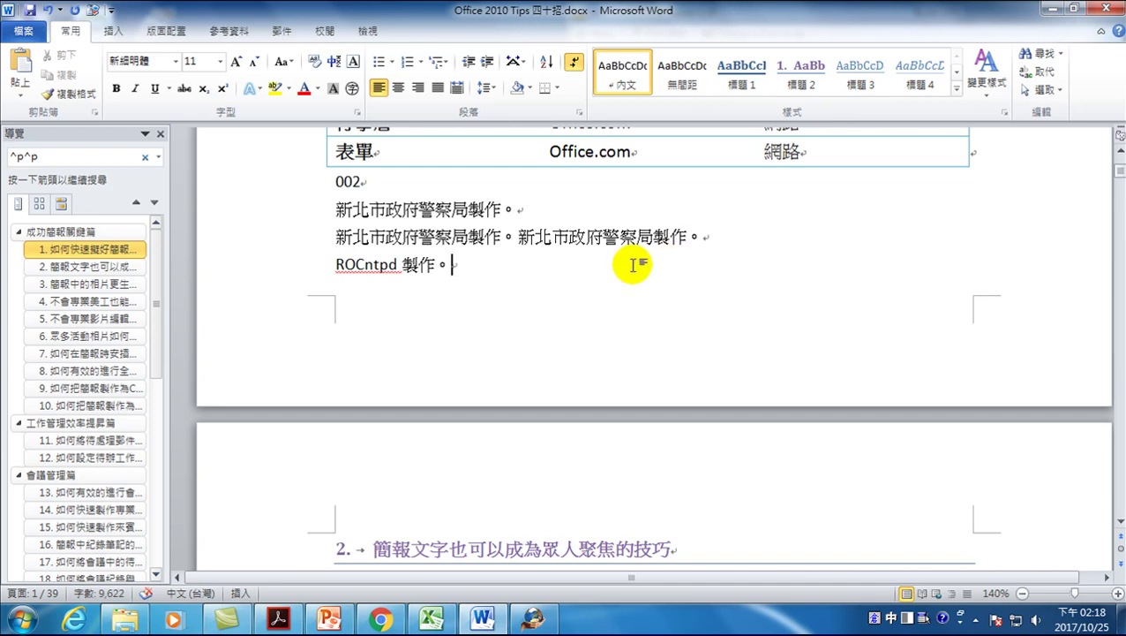
Step: Edit around ROC and ntpd so they expand to 中華民國 新北市政府警察局, then type roc at the end
click(365, 264)
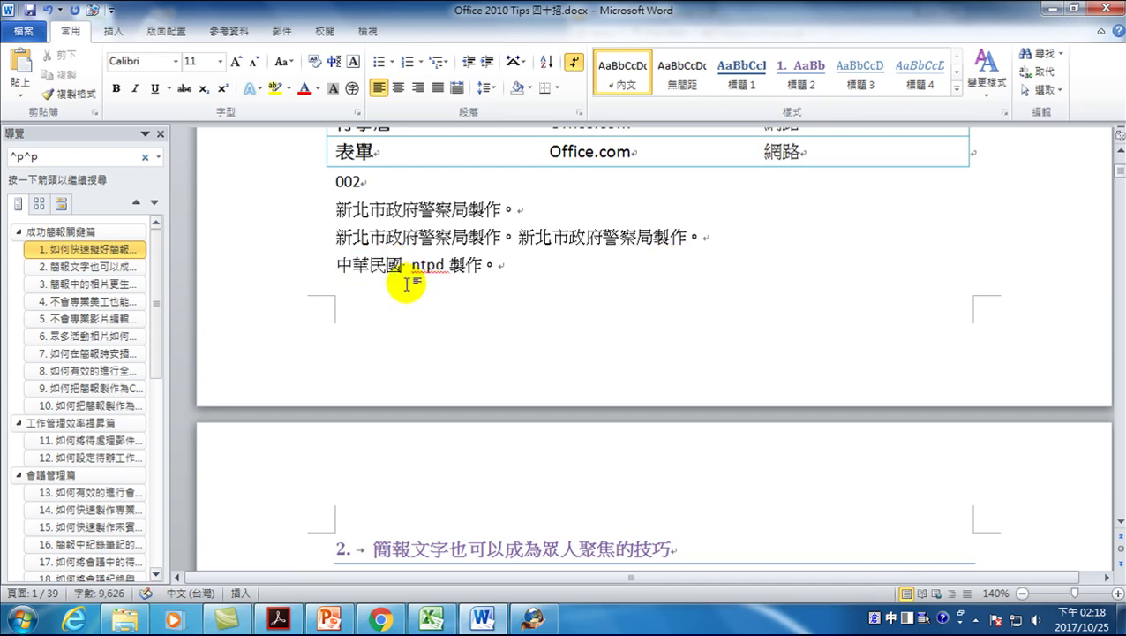
click(447, 262)
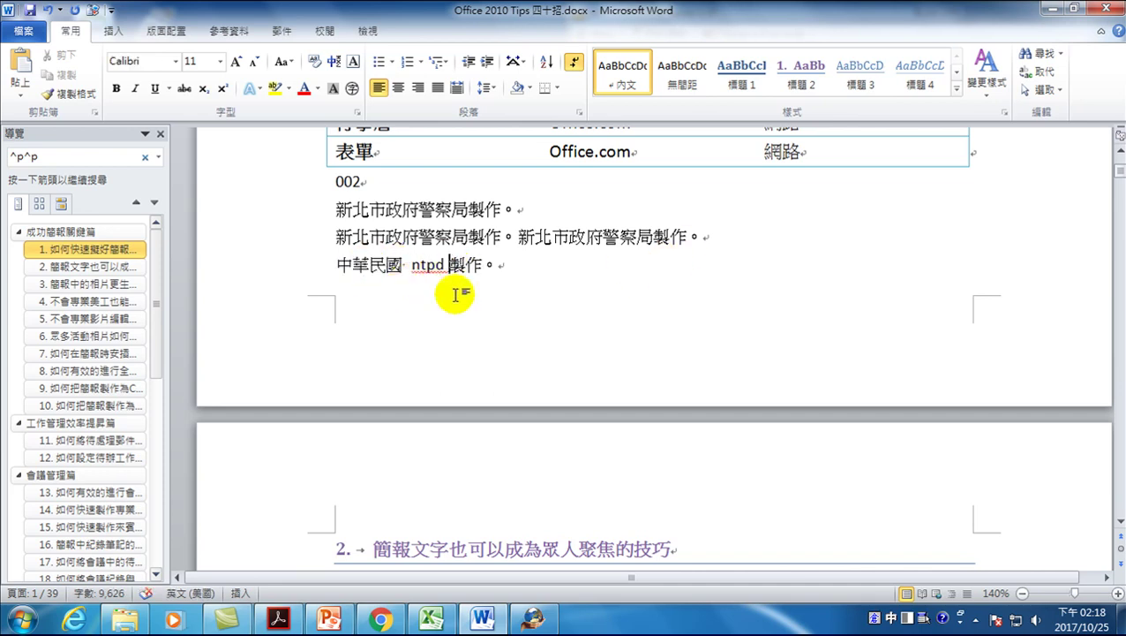
key(BackSpace)
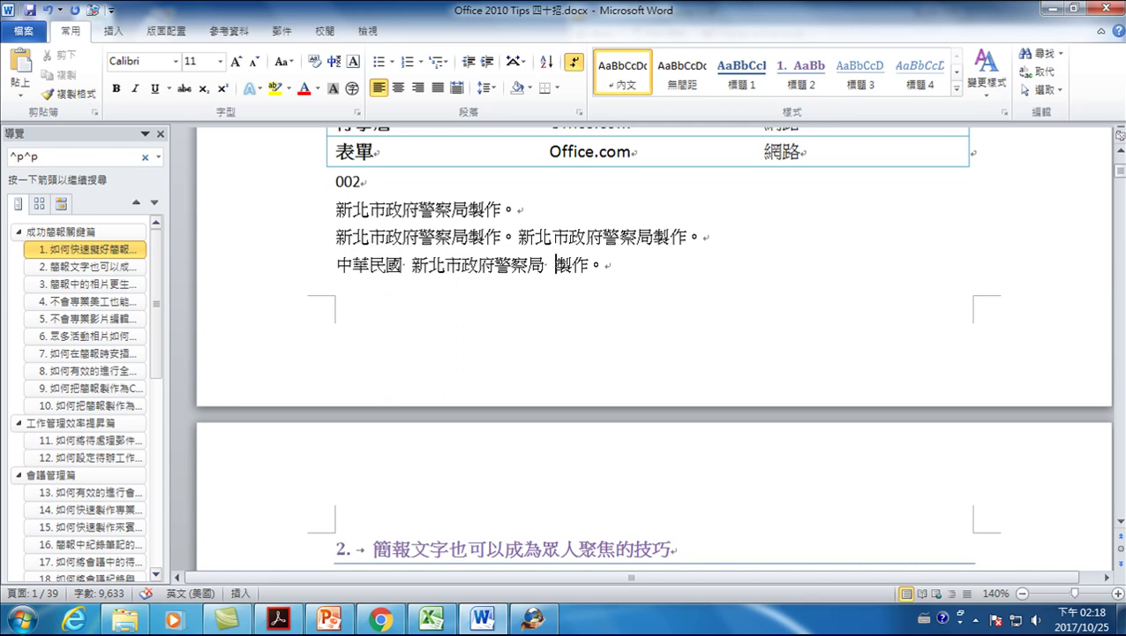
click(627, 268)
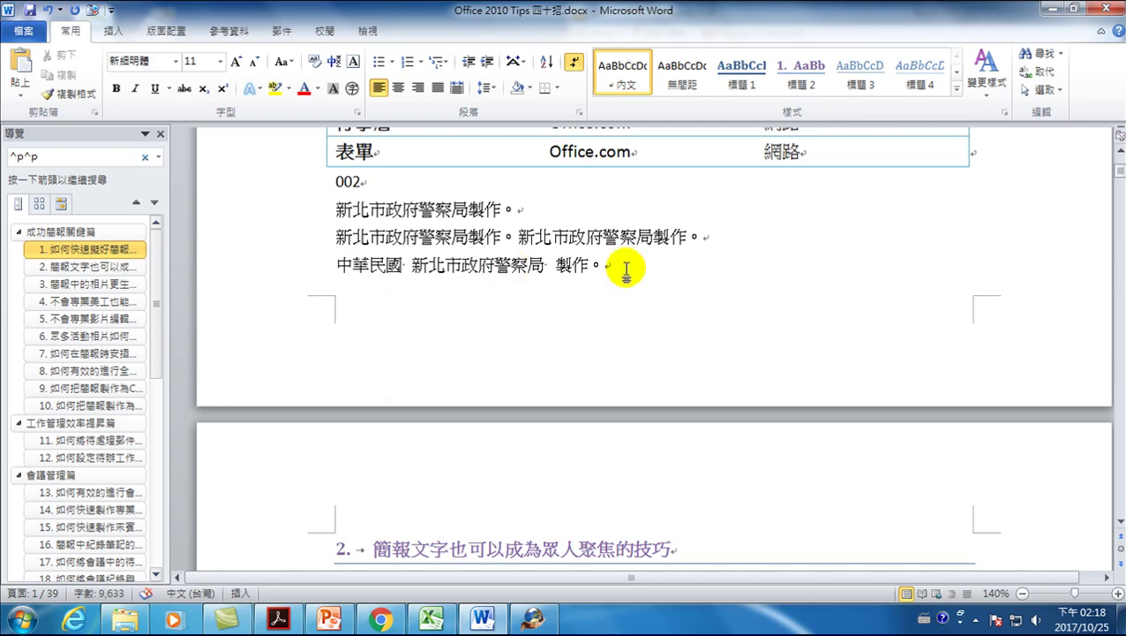
key(alt+shift)
text(roc)
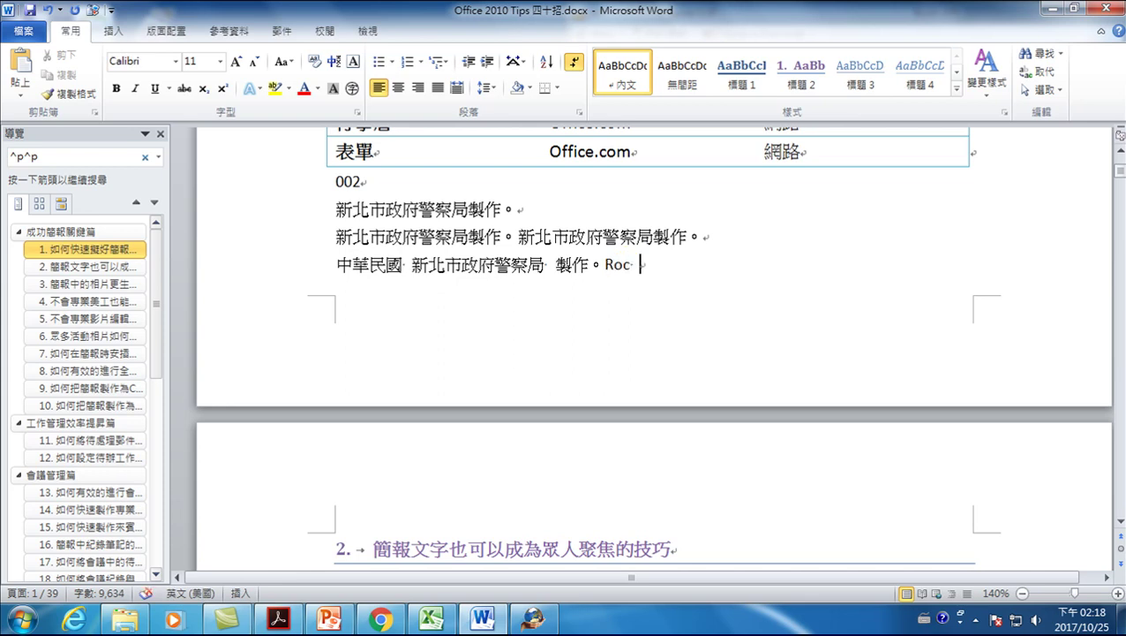